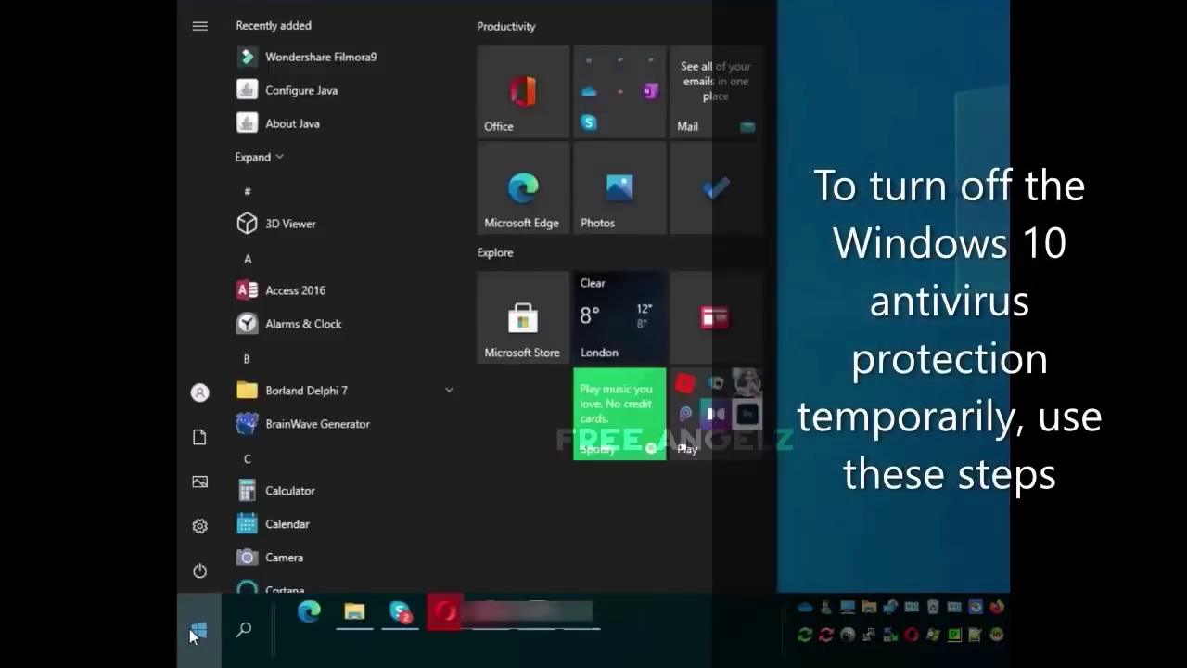
Launch Windows Settings from the Start menu's gear icon.
{"action": "mouse_move", "coordinate": [201, 525]}
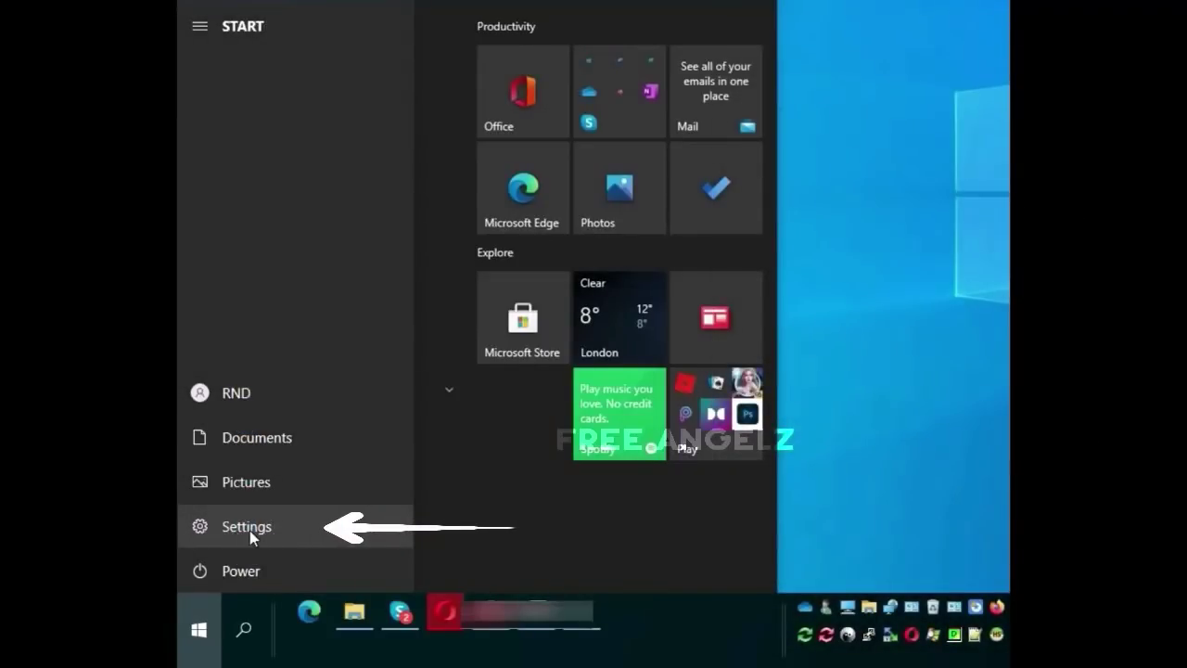
{"action": "left_click", "coordinate": [250, 529]}
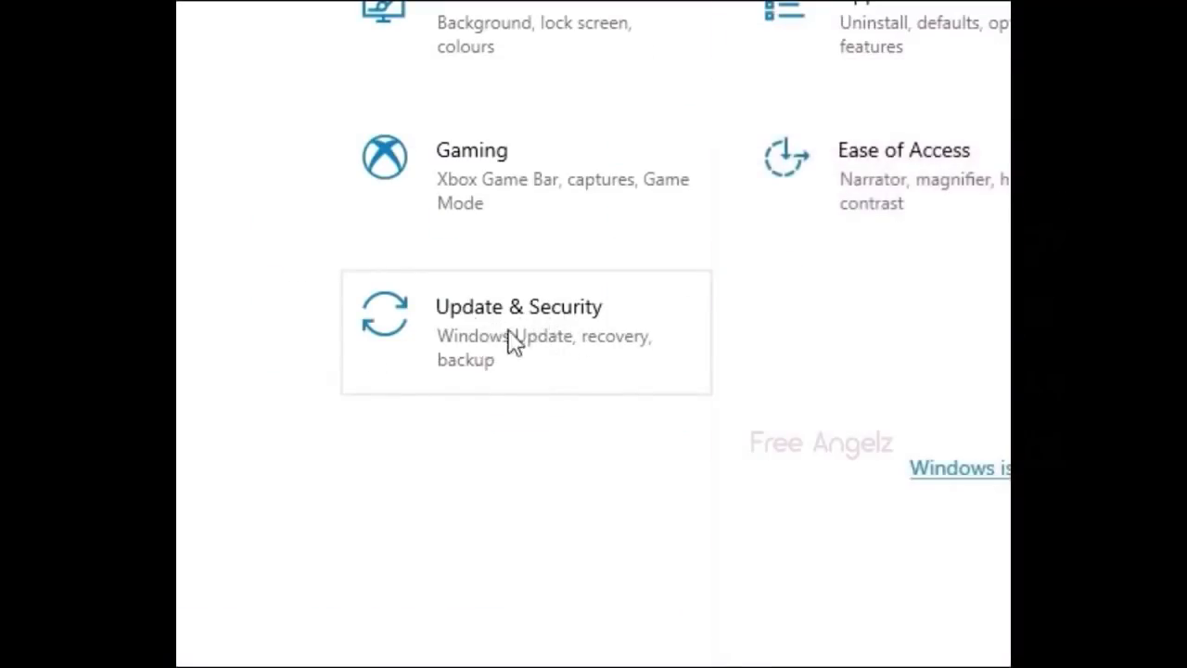
Go to Update & Security and select the Windows Security page.
{"action": "left_click", "coordinate": [528, 337]}
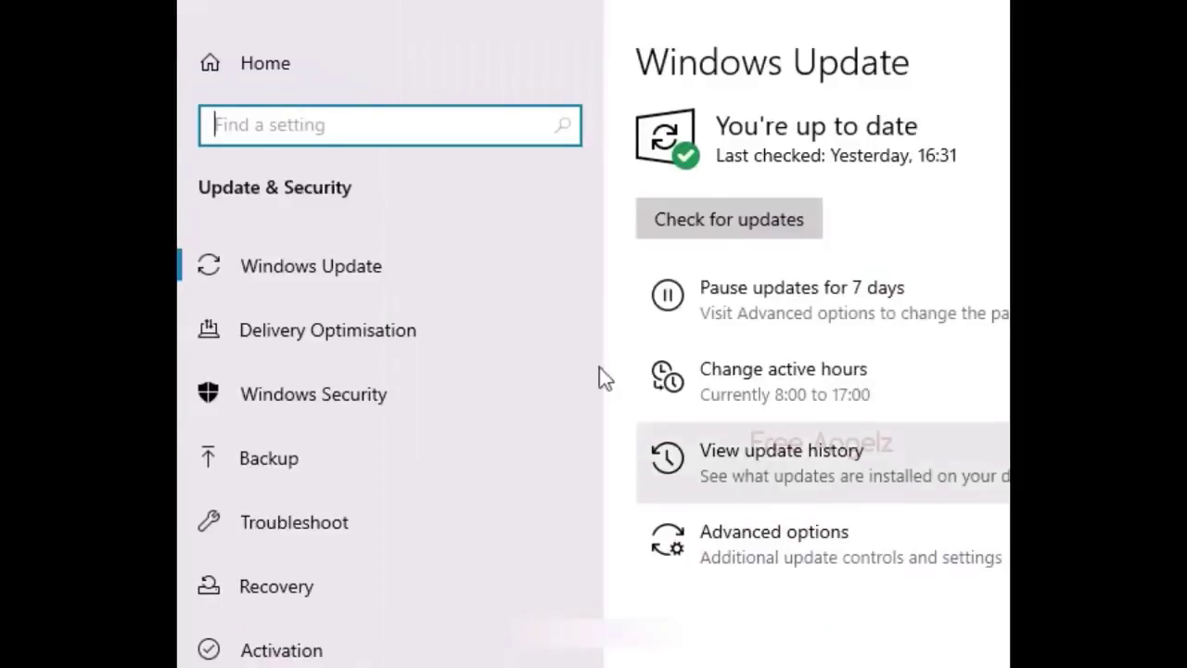
{"action": "left_click", "coordinate": [374, 399]}
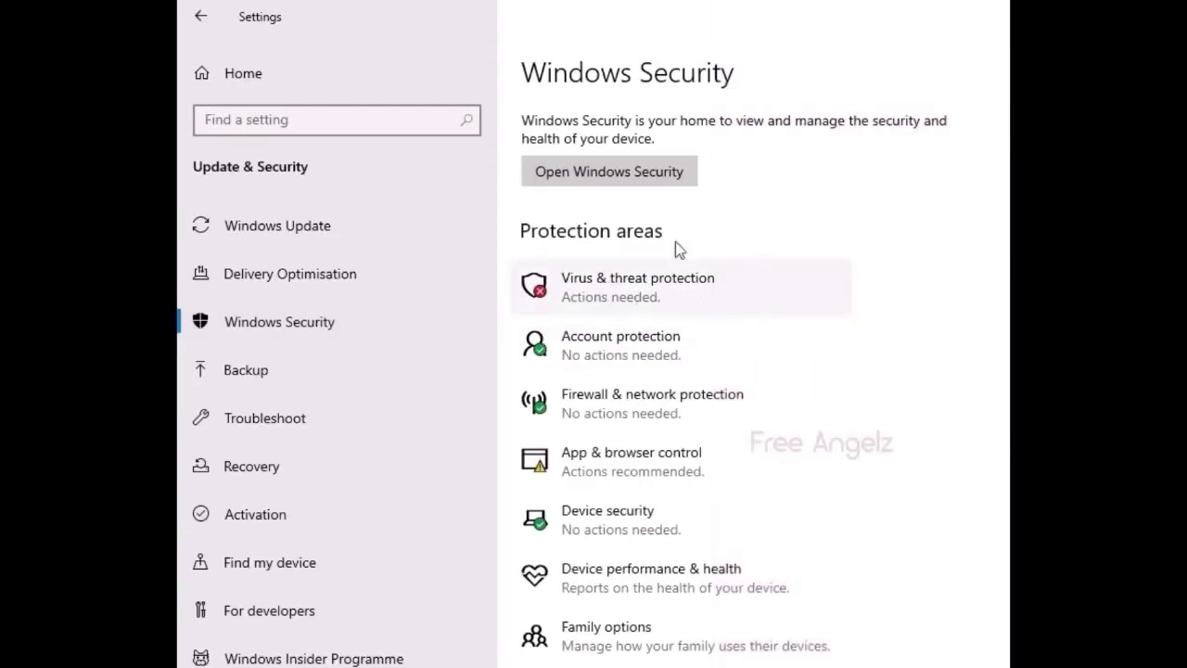
Open Virus & threat protection and its Manage settings page.
{"action": "left_click", "coordinate": [668, 287]}
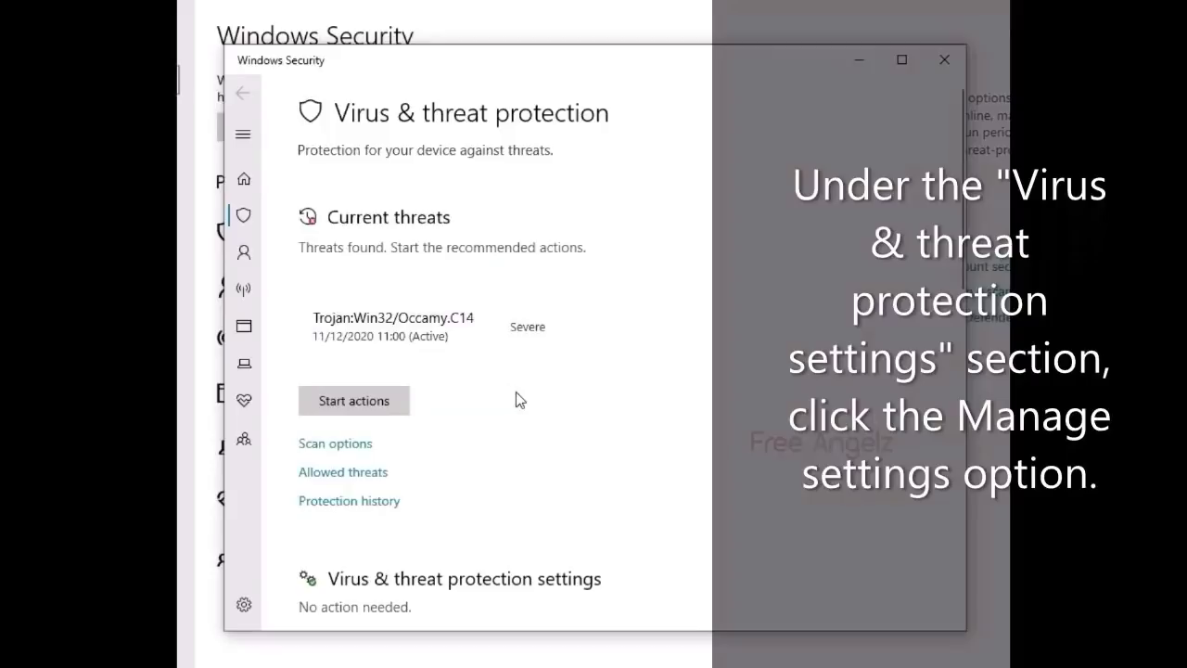
{"action": "scroll", "coordinate": [518, 399], "scroll_direction": "down", "scroll_amount": 2}
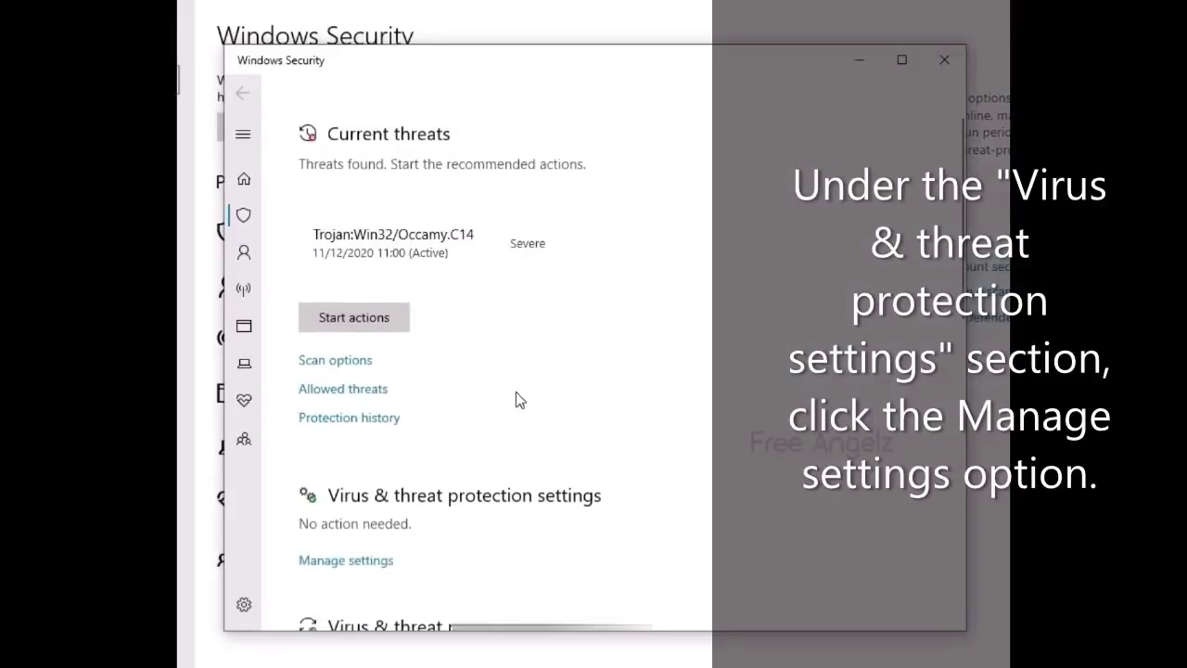
{"action": "left_click", "coordinate": [378, 563]}
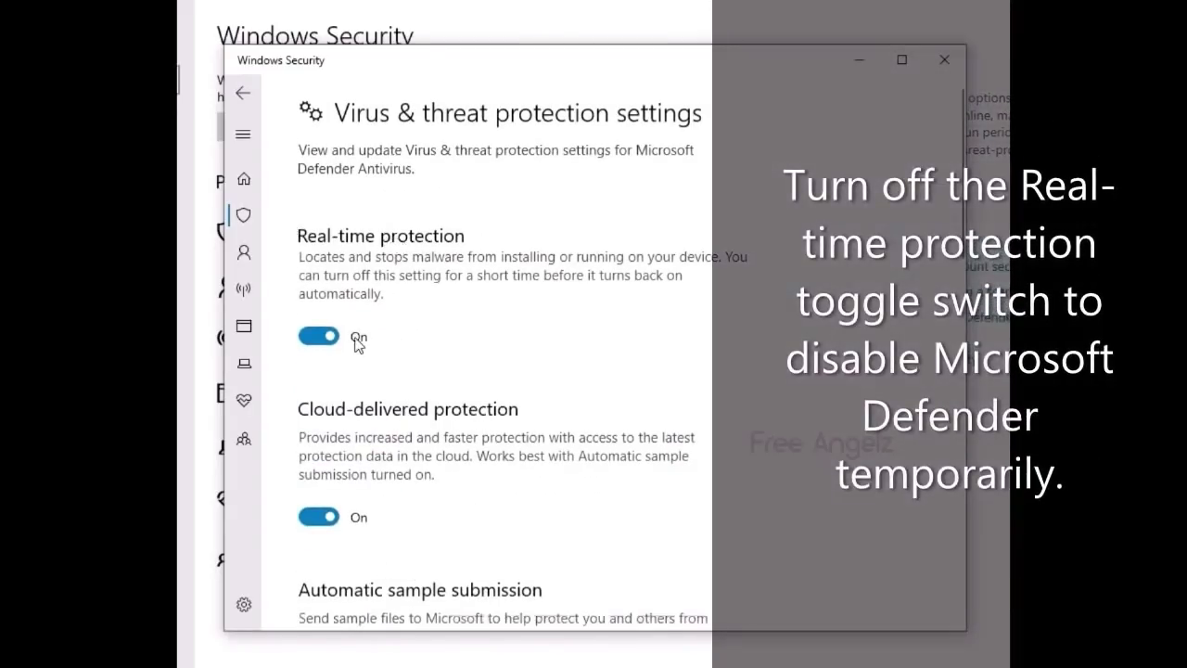
Switch the Real-time protection toggle Off and scroll down toward Tamper Protection.
{"action": "left_click", "coordinate": [336, 339]}
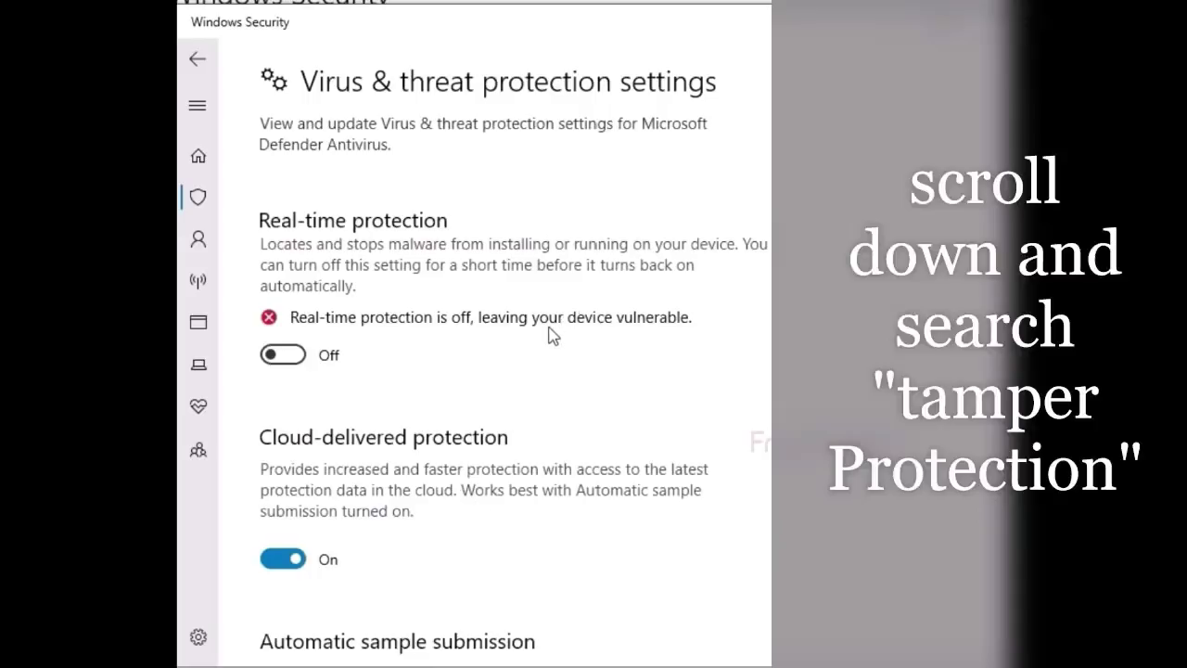
{"action": "scroll", "coordinate": [559, 315], "scroll_direction": "down", "scroll_amount": 5}
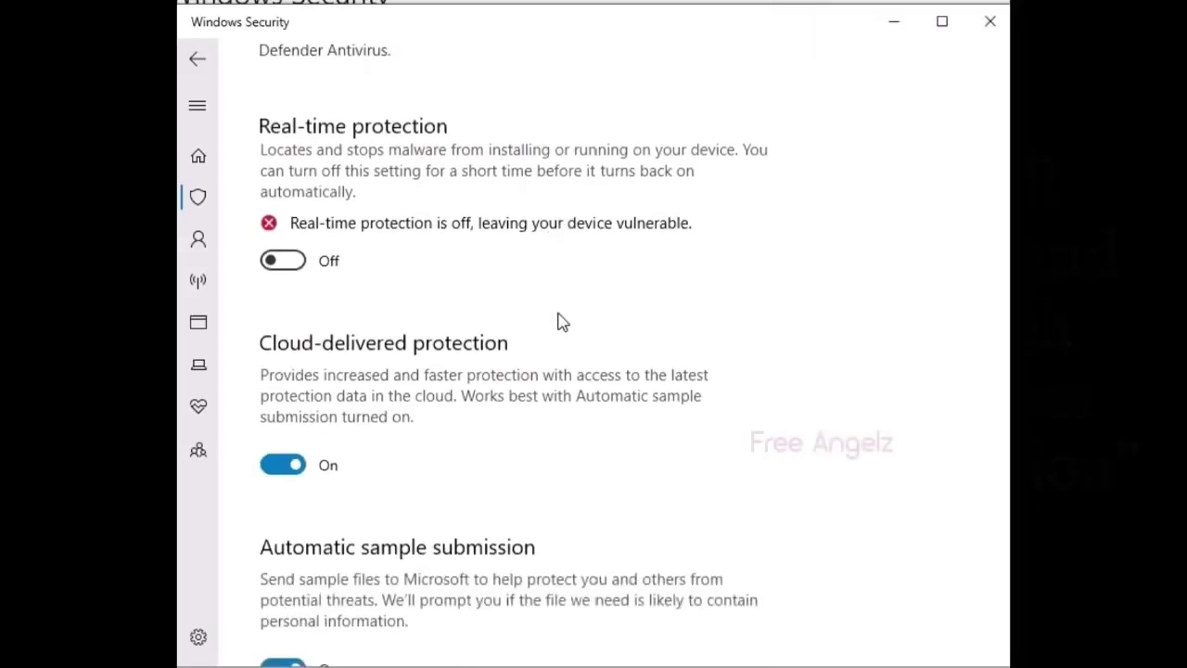
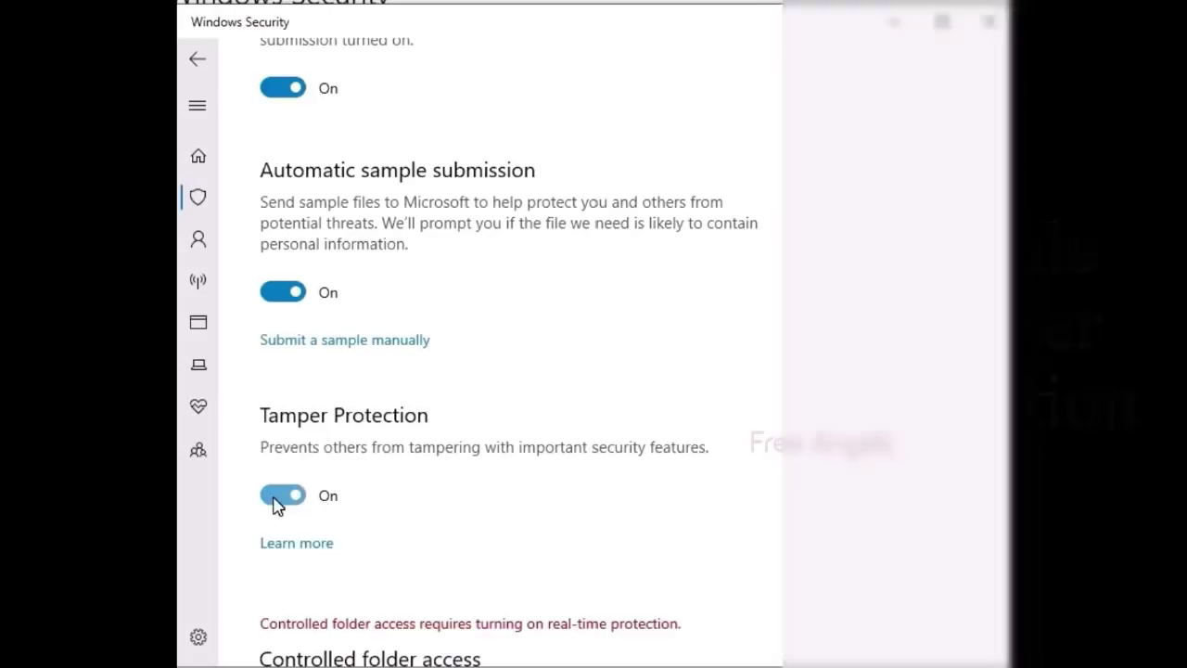
Switch Tamper Protection to Off on the Virus & threat protection settings page.
{"action": "left_click", "coordinate": [272, 503]}
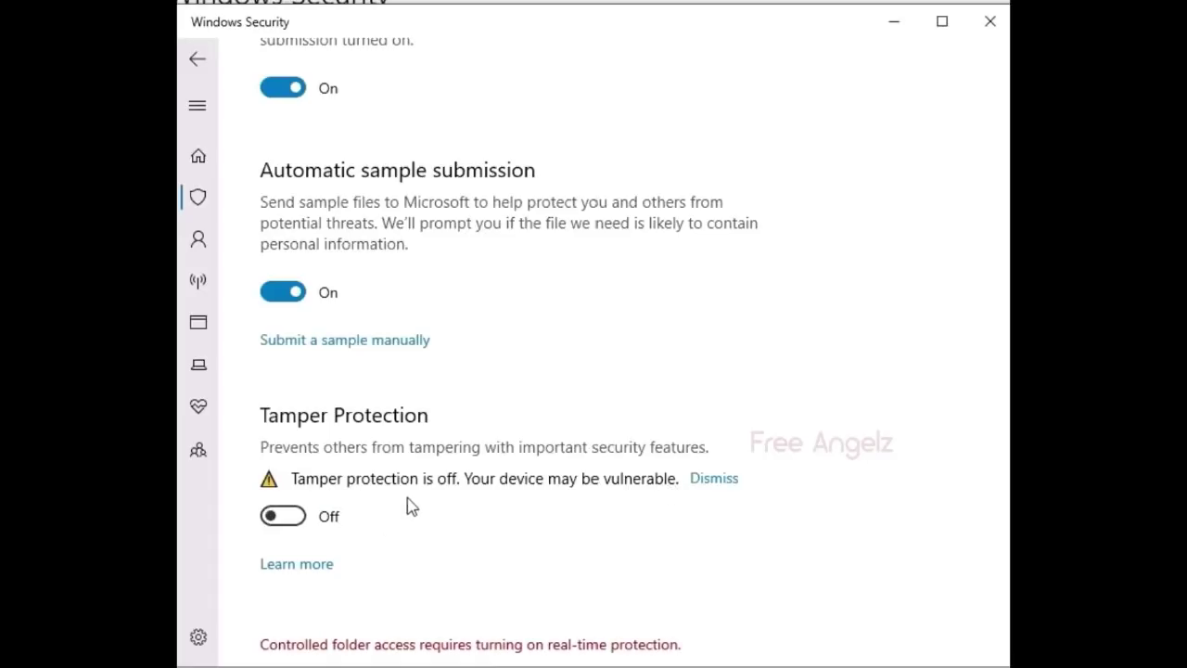
{"action": "scroll", "coordinate": [405, 504], "scroll_direction": "down", "scroll_amount": 4}
{"action": "scroll", "coordinate": [422, 504], "scroll_direction": "down", "scroll_amount": 5}
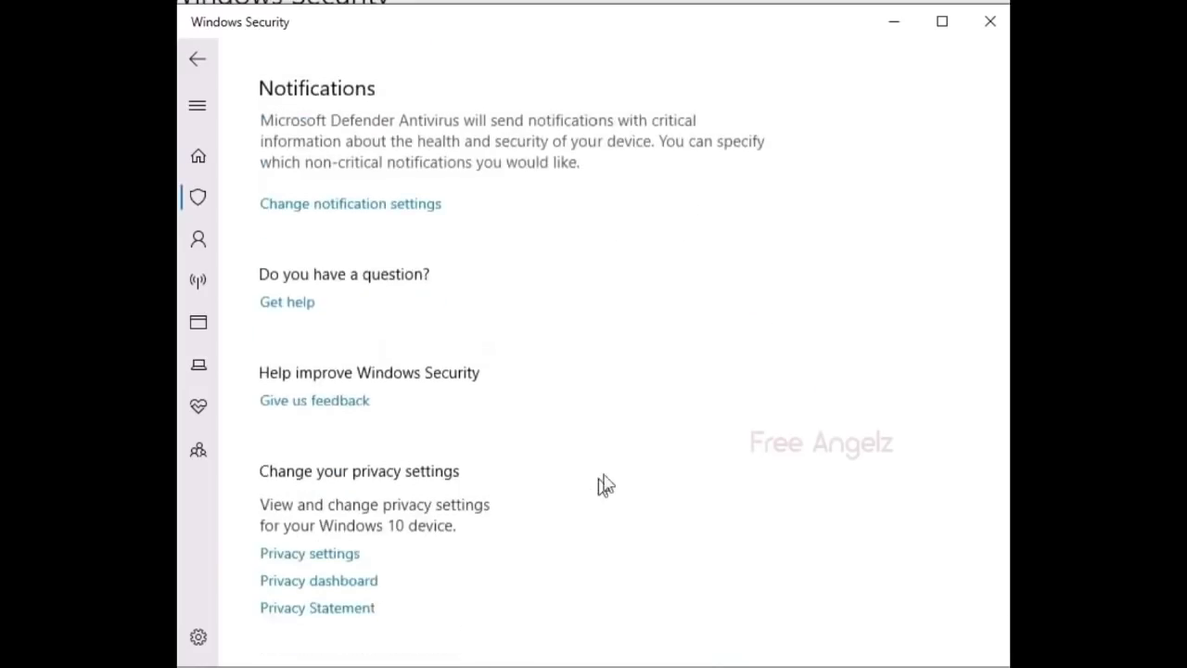
Close the Windows Security and Settings windows to return to the desktop.
{"action": "left_click", "coordinate": [991, 21]}
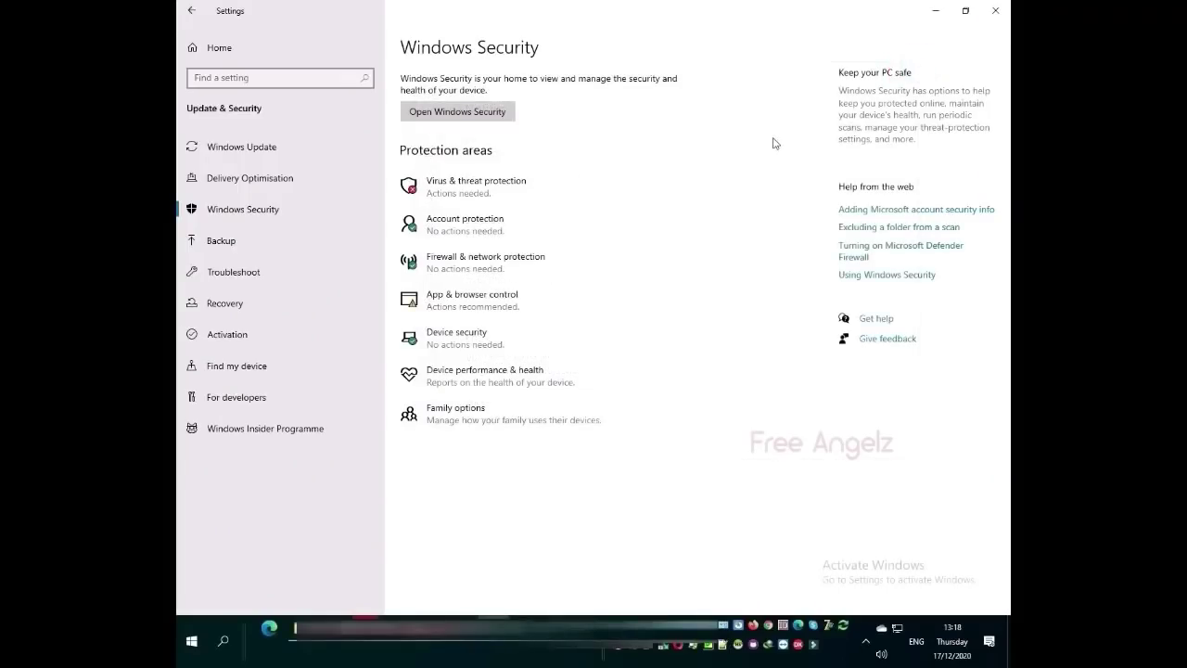
{"action": "left_click", "coordinate": [995, 10]}
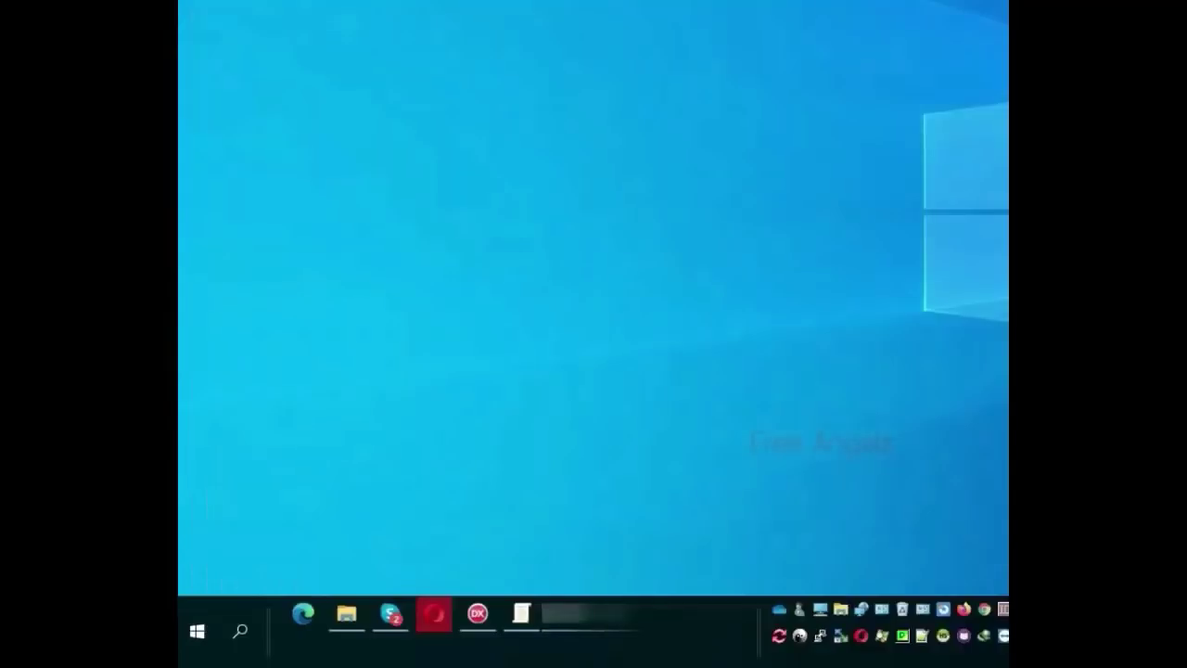
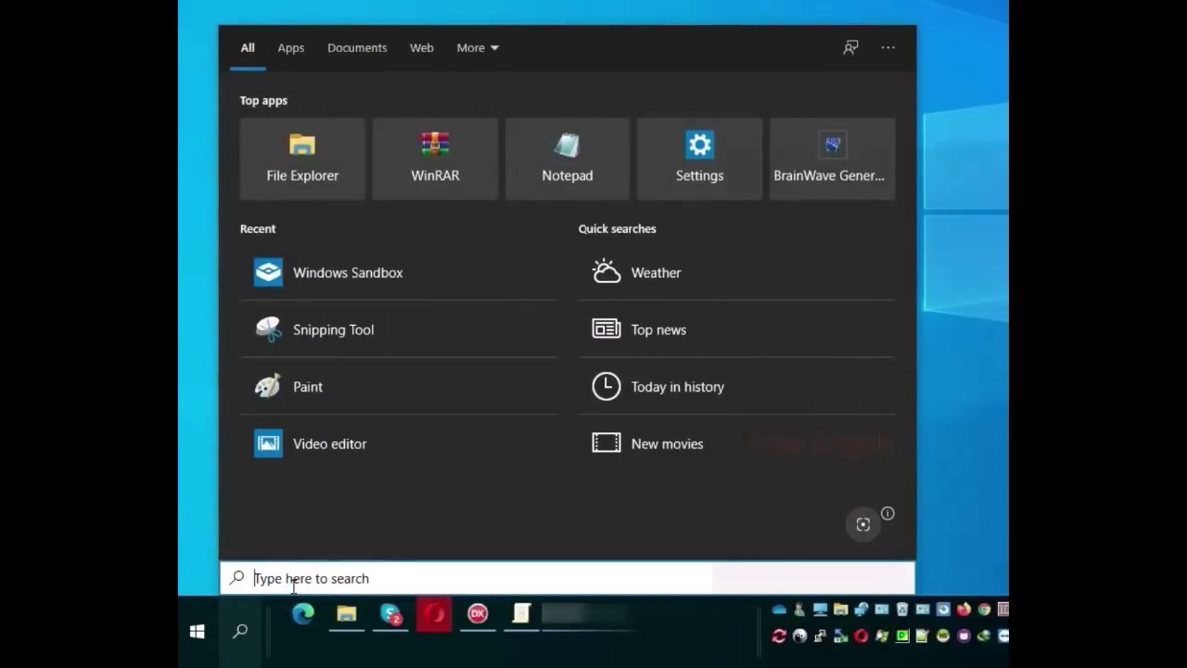
Search Windows for gpedit.msc and launch the Local Group Policy Editor.
{"action": "type", "text": "gpedi"}
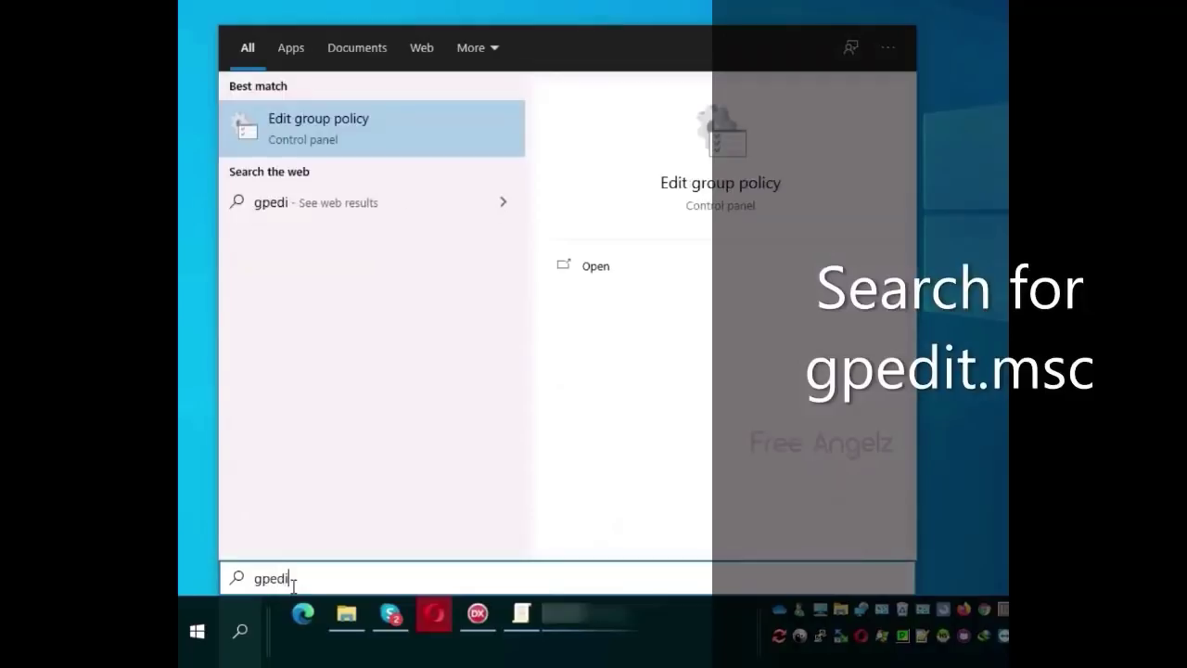
{"action": "type", "text": "t.msc"}
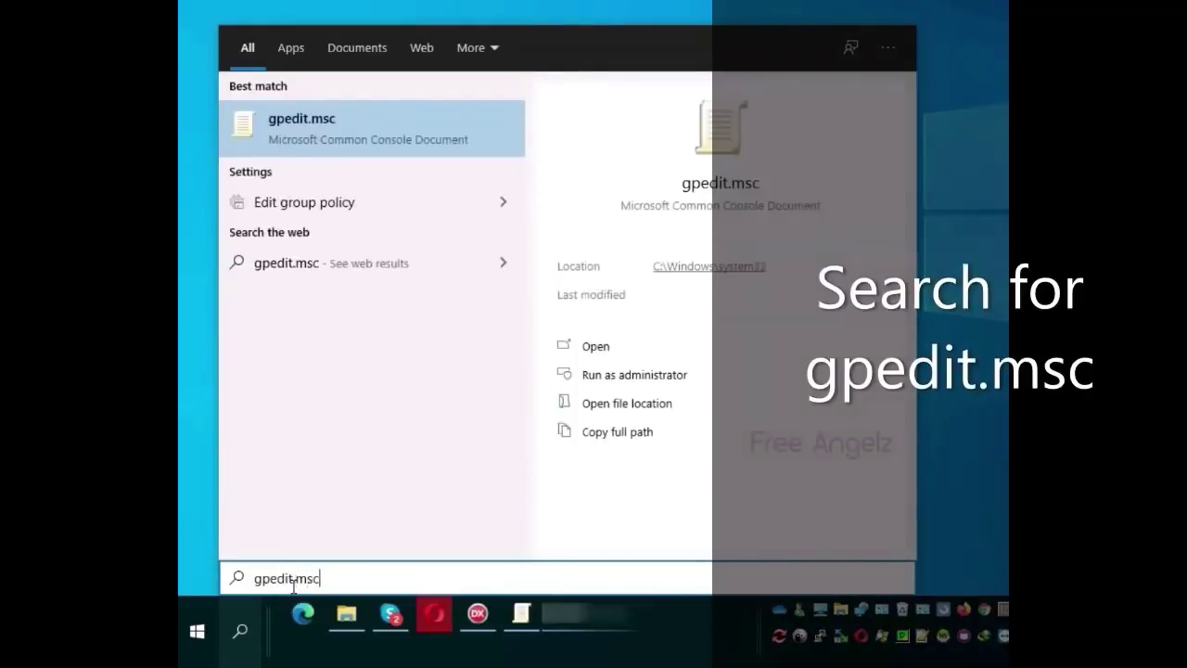
{"action": "left_click", "coordinate": [342, 130]}
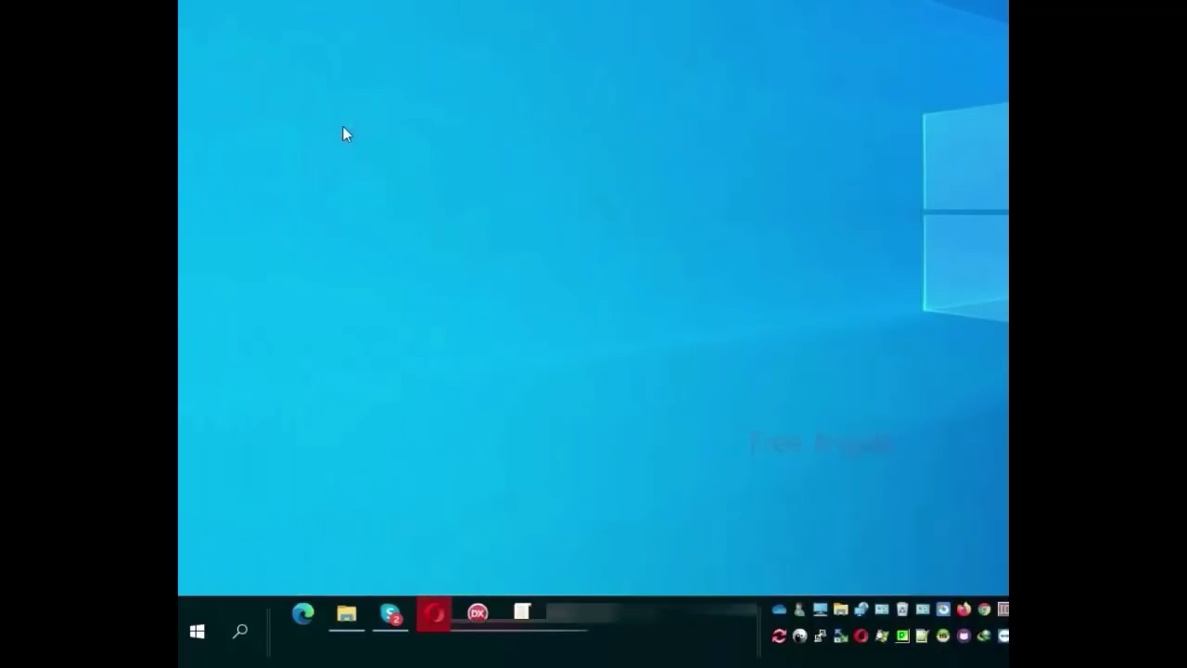
Navigate to Computer Configuration > Administrative Templates > Windows Components > Microsoft Defender Antivirus.
{"action": "left_click_drag", "start_coordinate": [385, 301], "coordinate": [480, 301]}
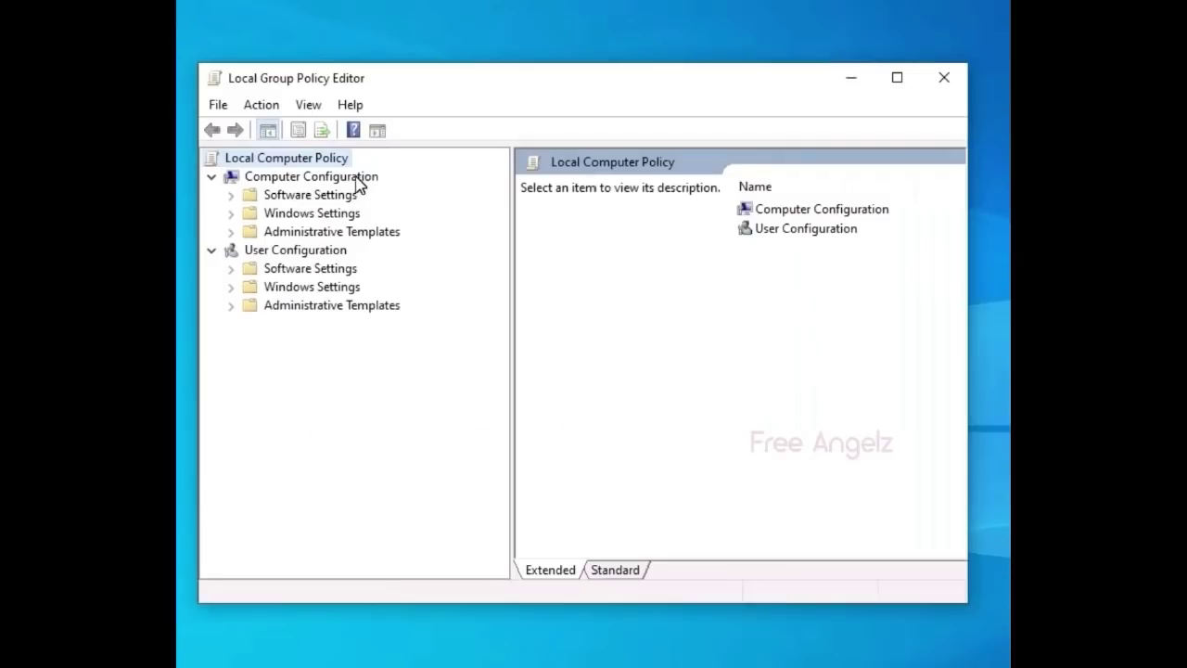
{"action": "left_click", "coordinate": [360, 183]}
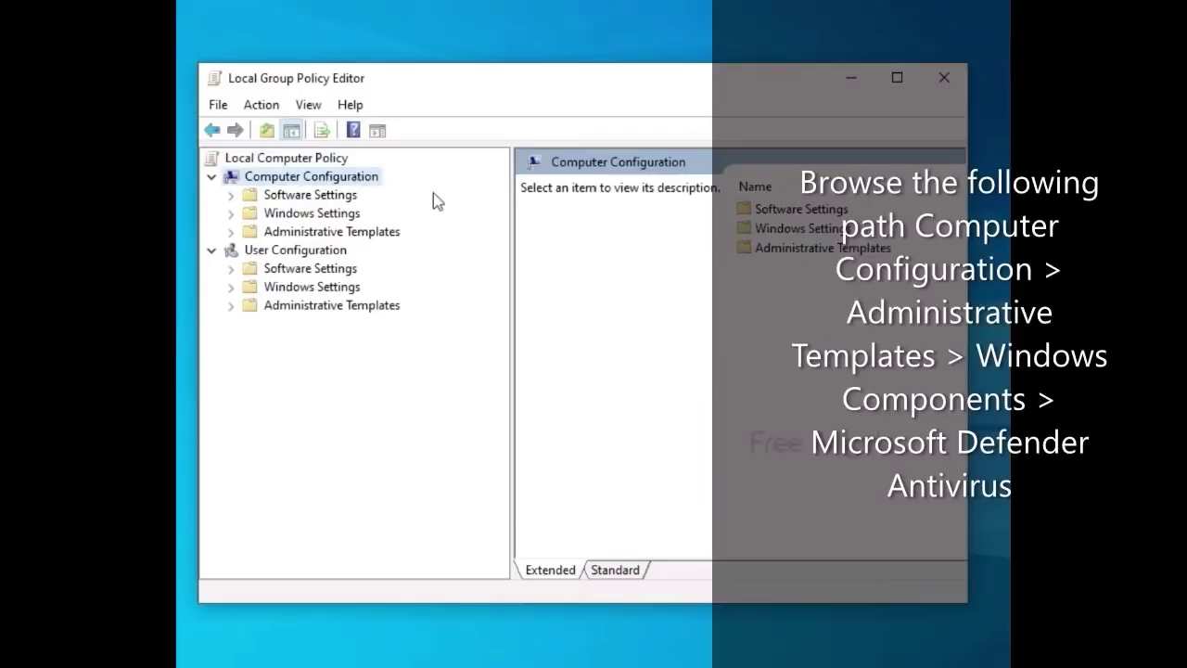
{"action": "double_click", "coordinate": [353, 234]}
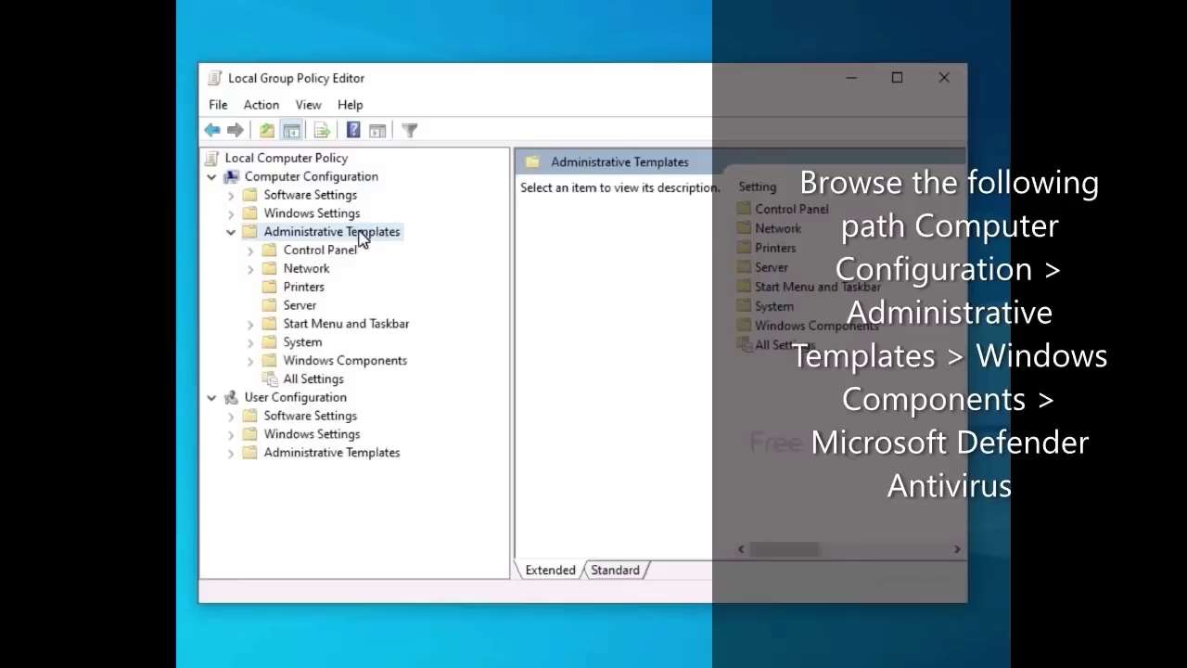
{"action": "left_click", "coordinate": [350, 367]}
{"action": "double_click", "coordinate": [350, 367]}
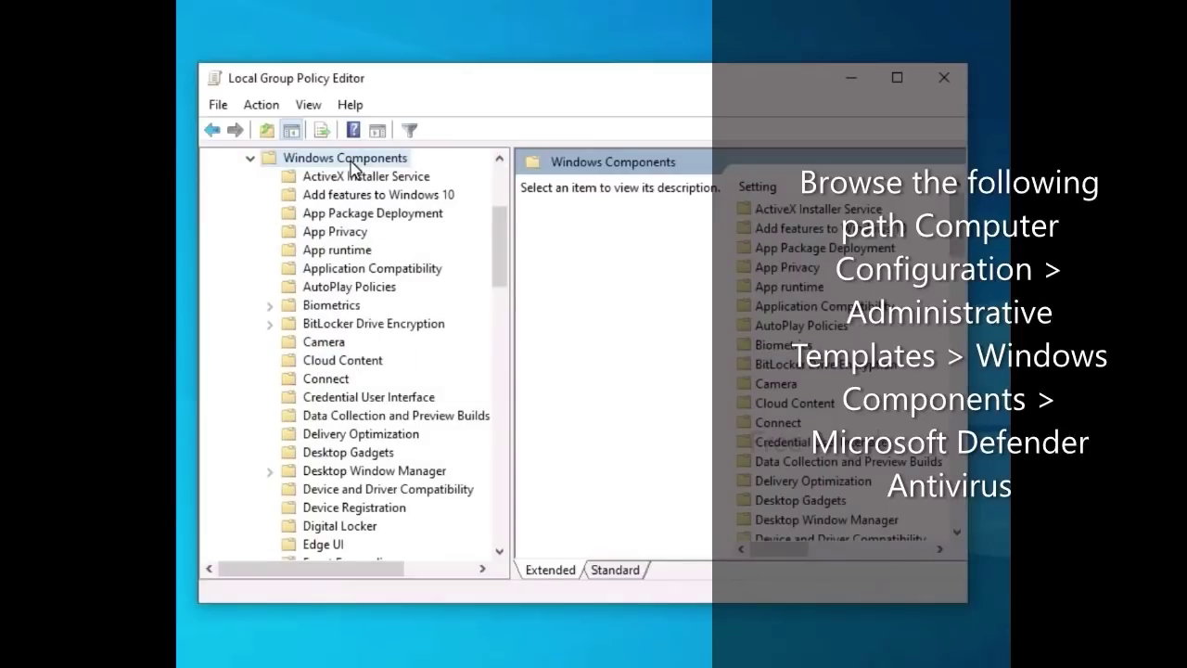
{"action": "left_click_drag", "start_coordinate": [495, 229], "coordinate": [511, 348]}
{"action": "left_click", "coordinate": [420, 344]}
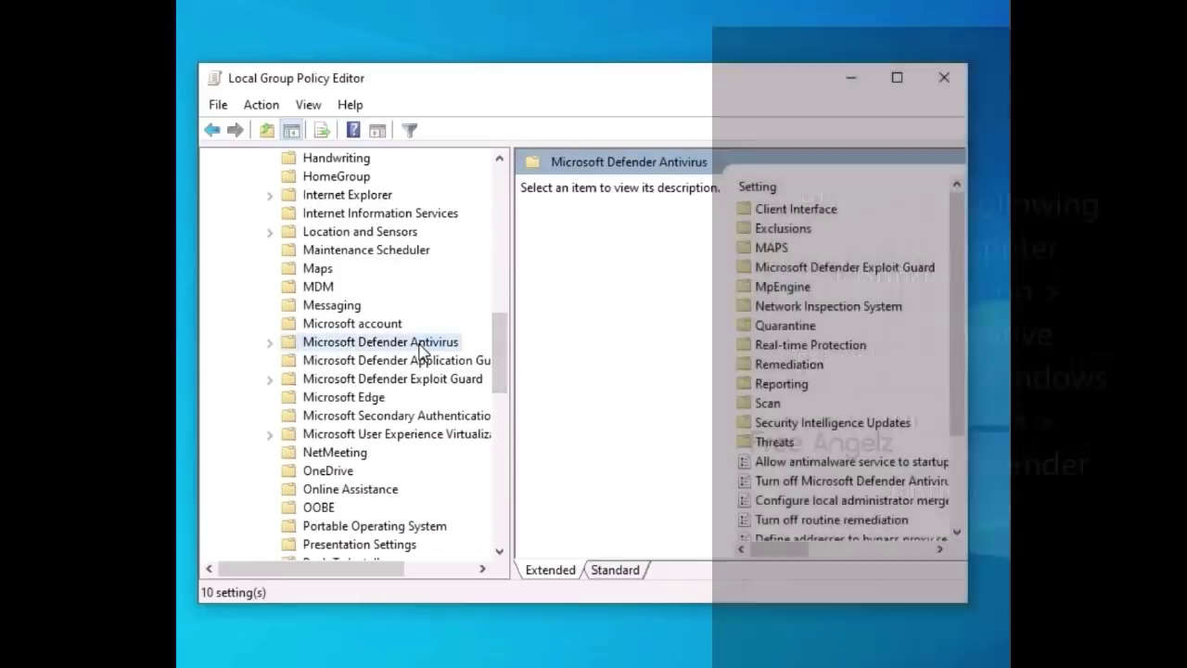
Expand Microsoft Defender Antivirus and open the 'Turn off Microsoft Defender Antivirus' policy.
{"action": "double_click", "coordinate": [420, 343]}
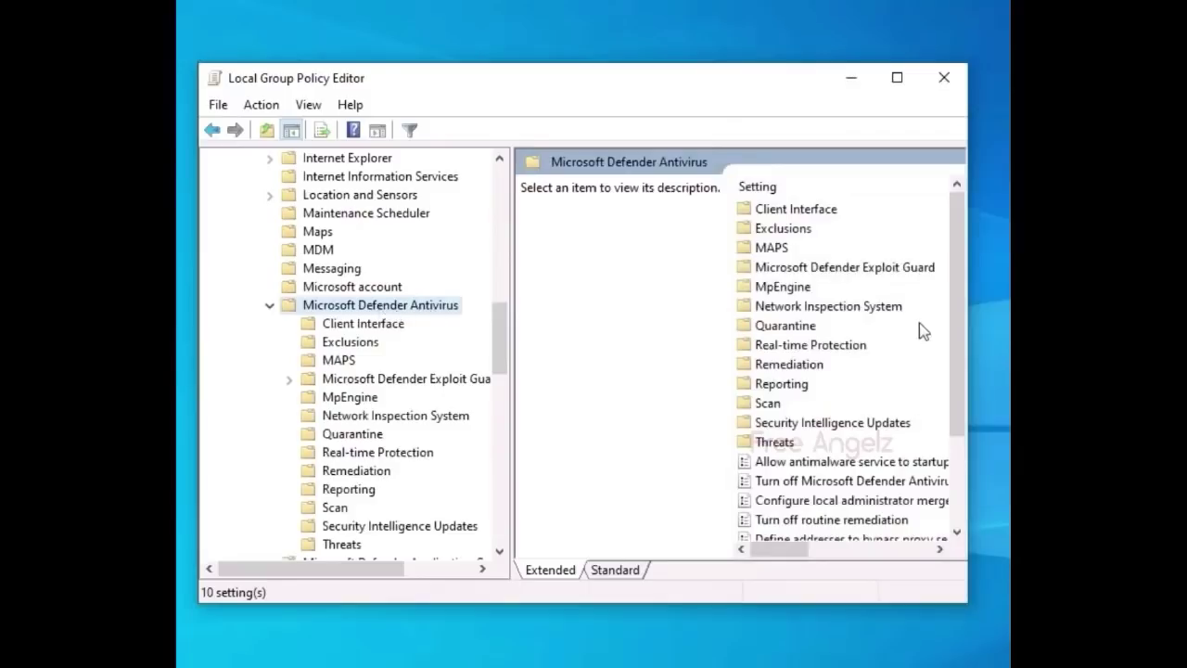
{"action": "left_click_drag", "start_coordinate": [969, 298], "coordinate": [995, 297]}
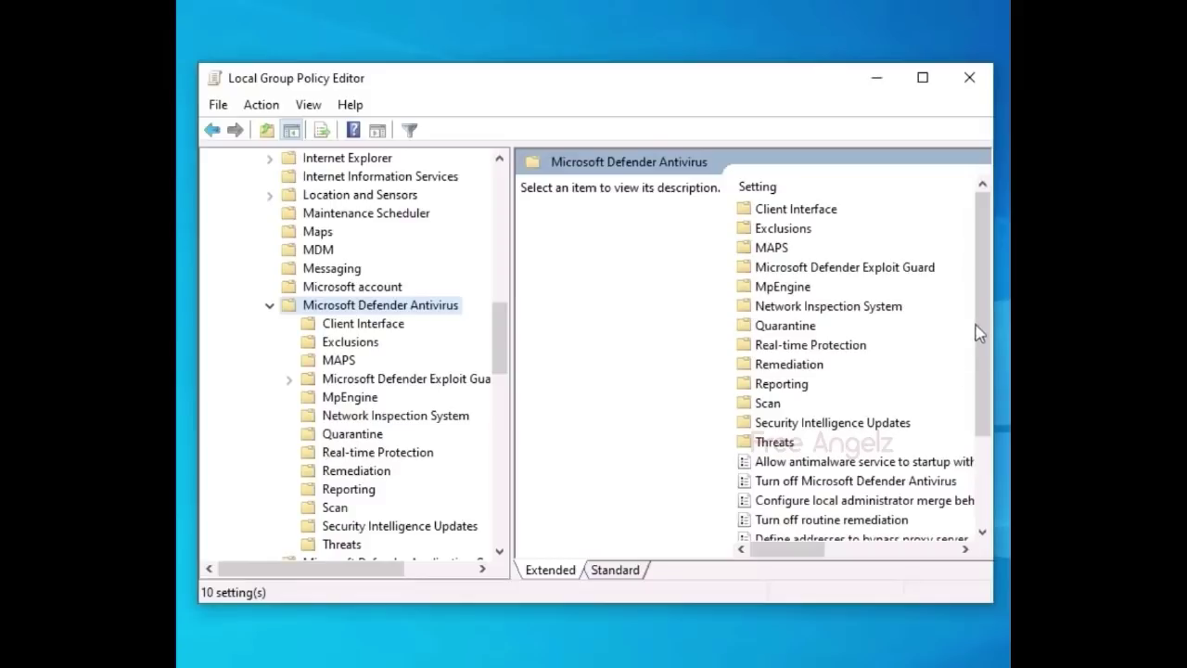
{"action": "left_click_drag", "start_coordinate": [993, 290], "coordinate": [1067, 290]}
{"action": "scroll", "coordinate": [872, 371], "scroll_direction": "down", "scroll_amount": 3}
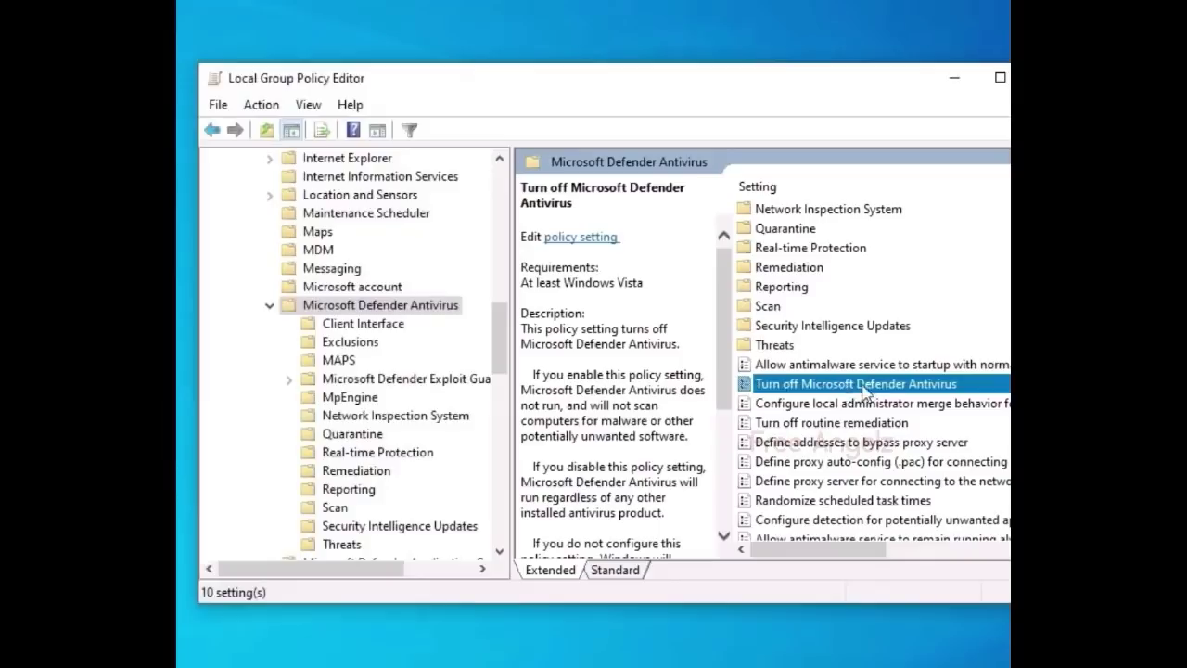
{"action": "double_click", "coordinate": [851, 384]}
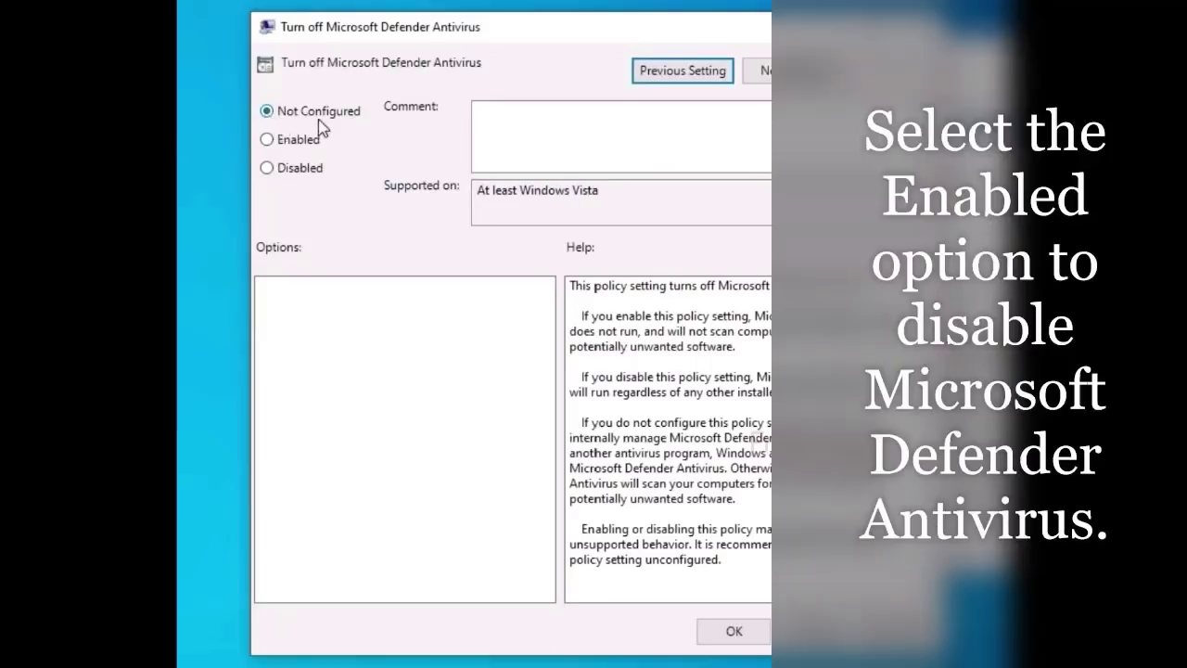
Switch the 'Turn off Microsoft Defender Antivirus' policy from Not Configured to Enabled.
{"action": "left_click", "coordinate": [268, 141]}
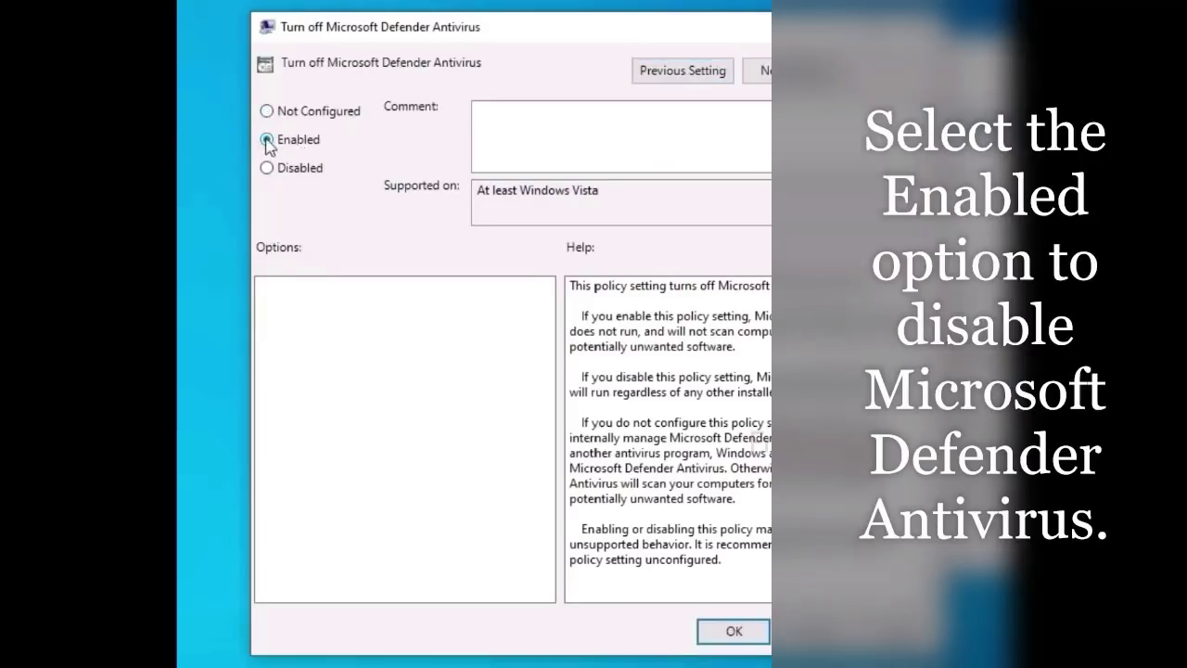
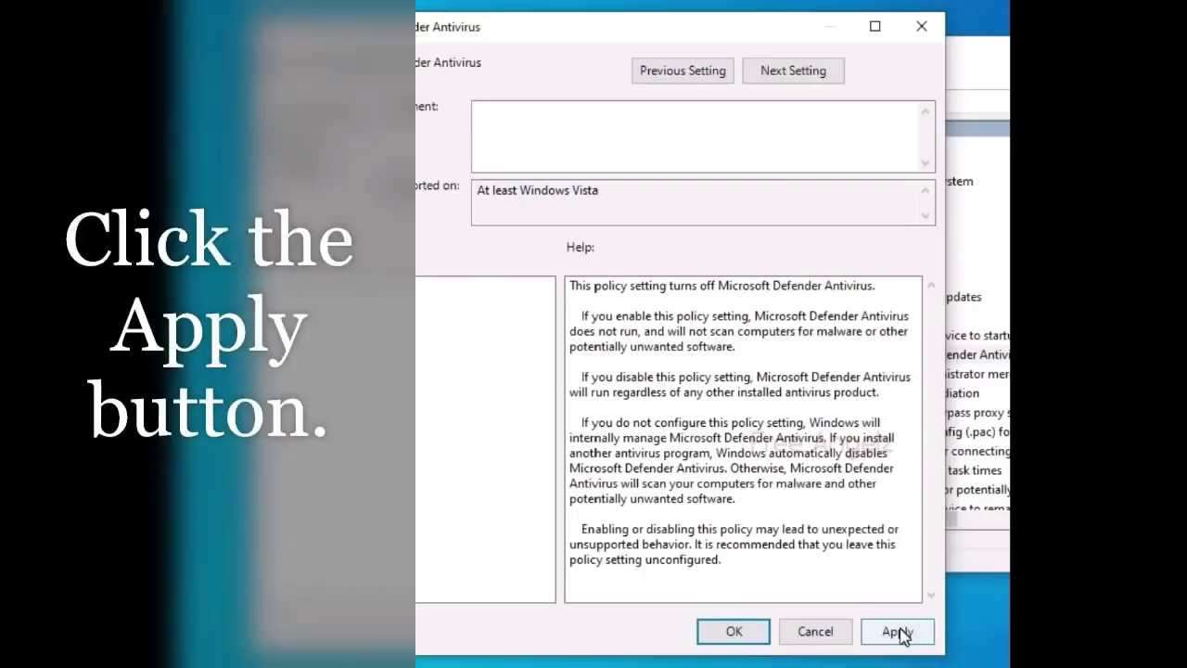
Apply the Enabled setting for Turn off Microsoft Defender Antivirus, keeping the dialog open.
{"action": "left_click", "coordinate": [900, 632]}
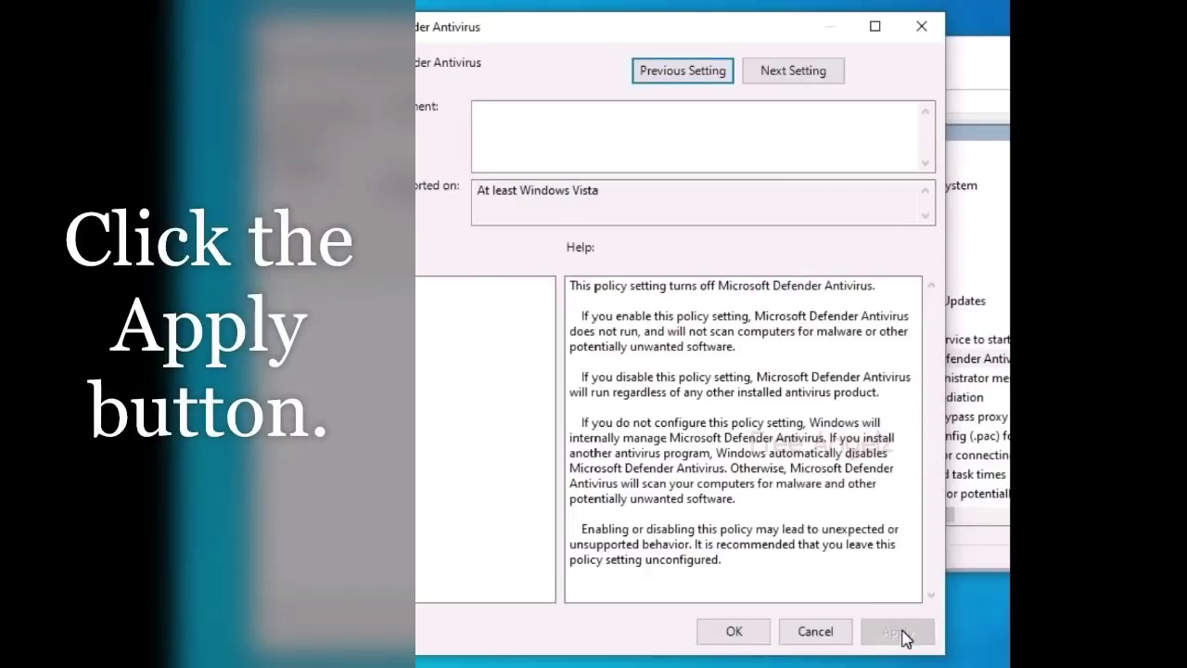
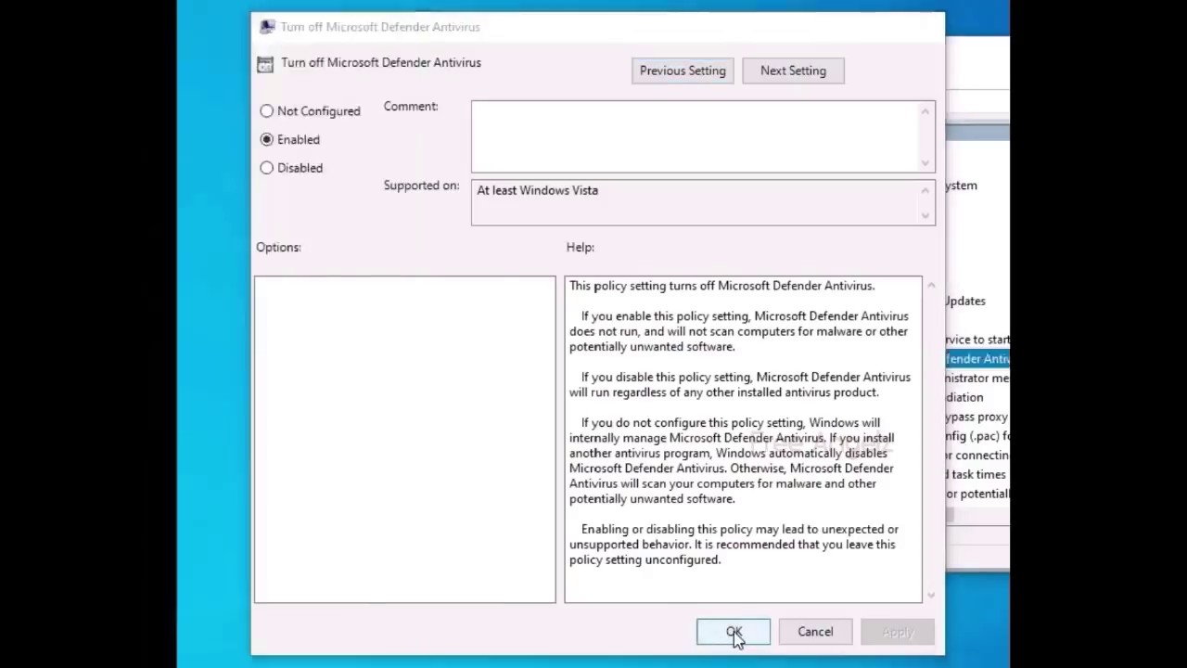
Confirm the Turn off Microsoft Defender Antivirus dialog with OK and close the Group Policy Editor.
{"action": "left_click", "coordinate": [733, 632]}
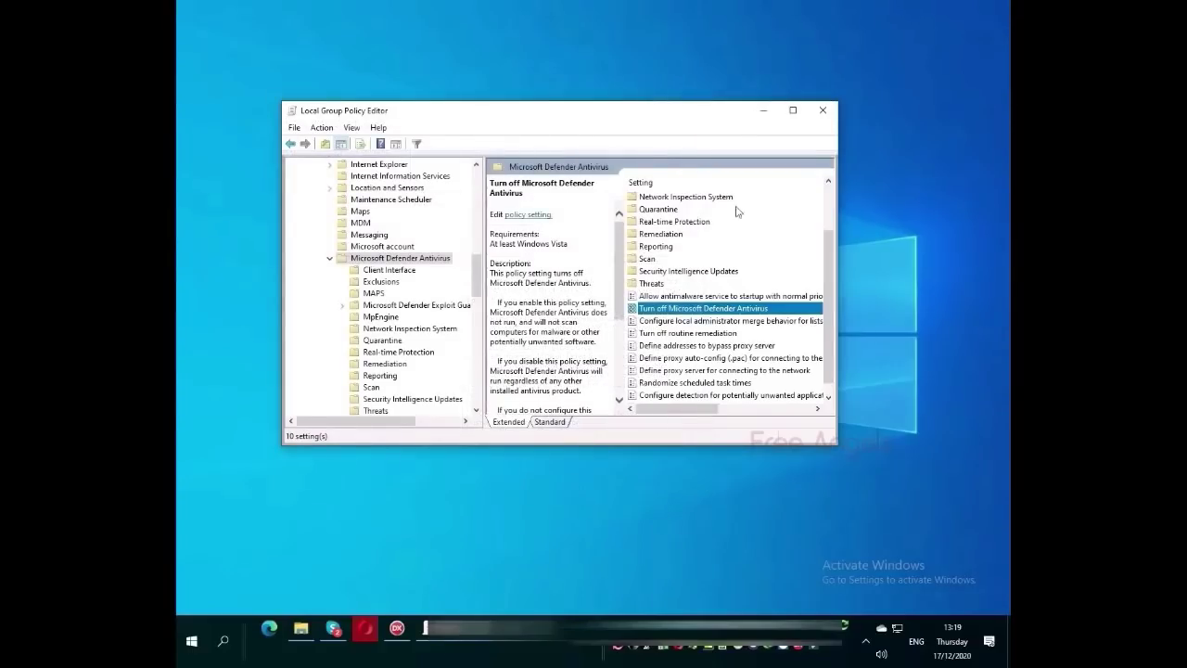
{"action": "left_click", "coordinate": [825, 113]}
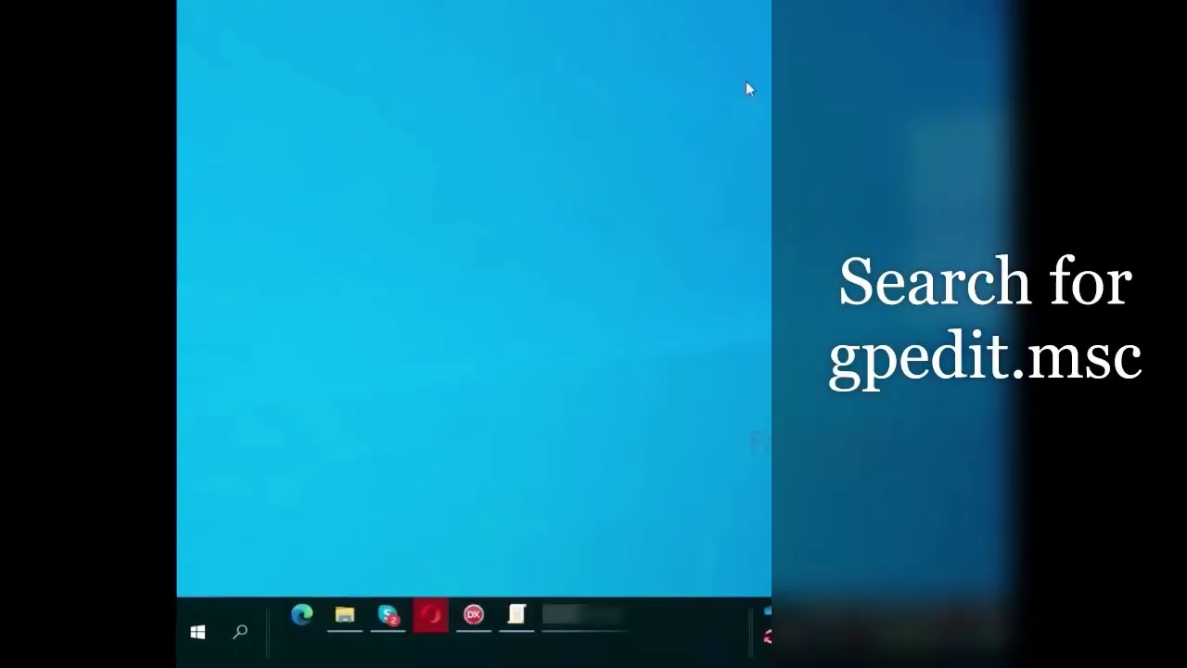
Search for gpedit.msc and launch the Local Group Policy Editor from the best match.
{"action": "left_click", "coordinate": [238, 631]}
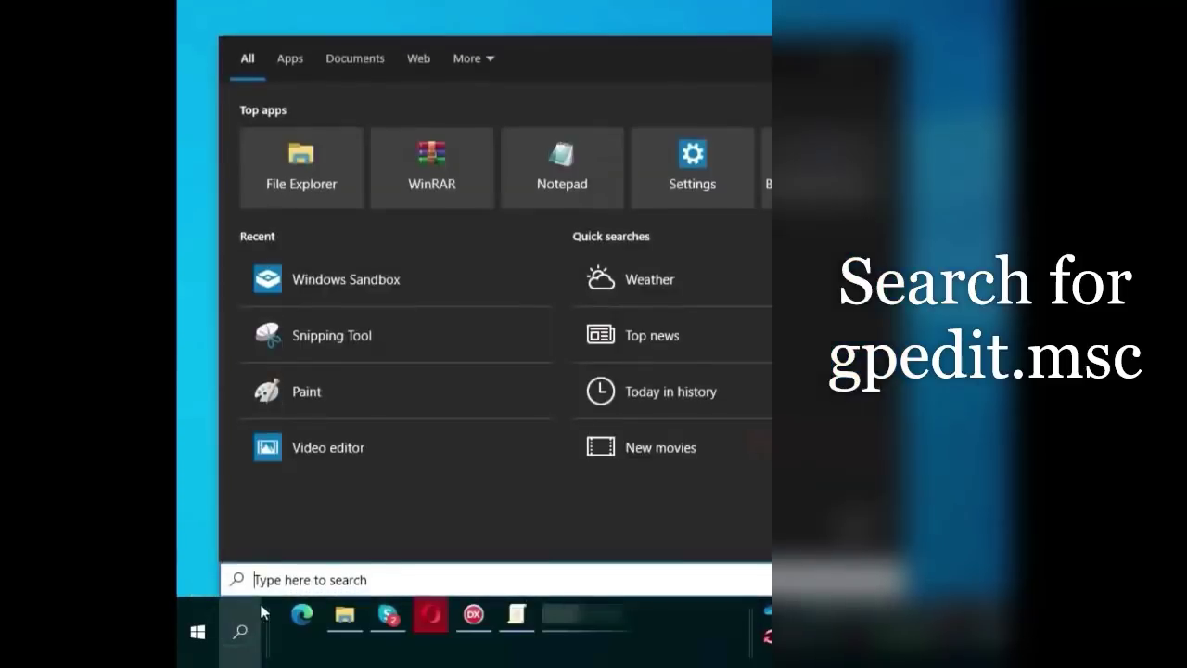
{"action": "type", "text": "g"}
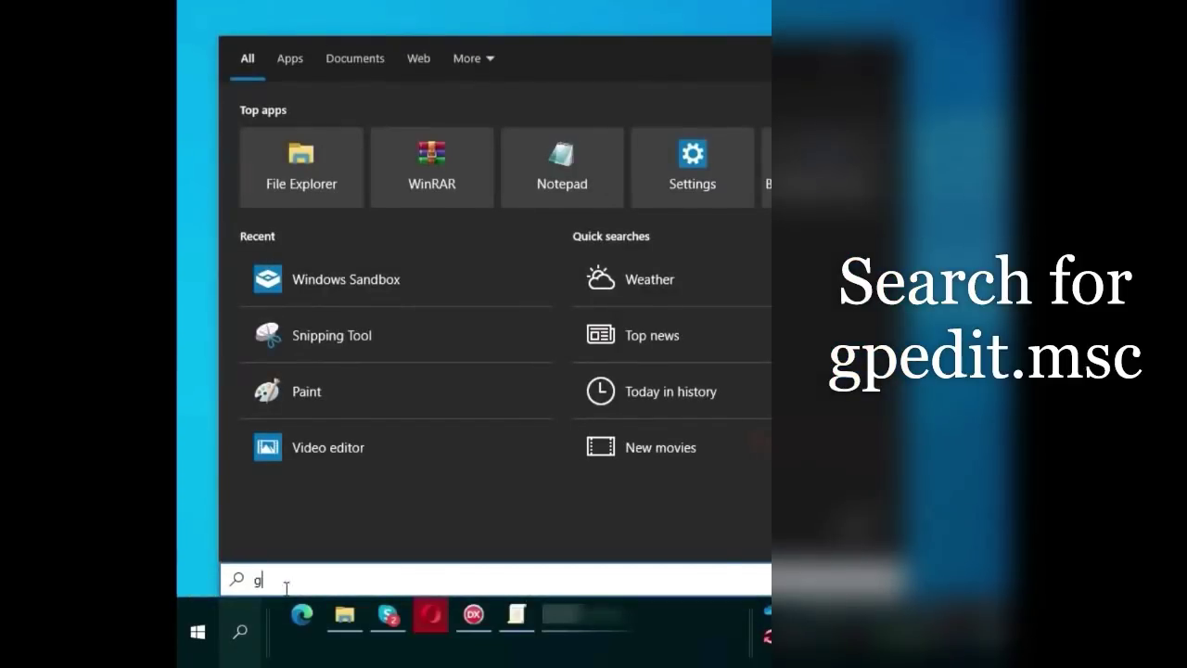
{"action": "type", "text": "ped"}
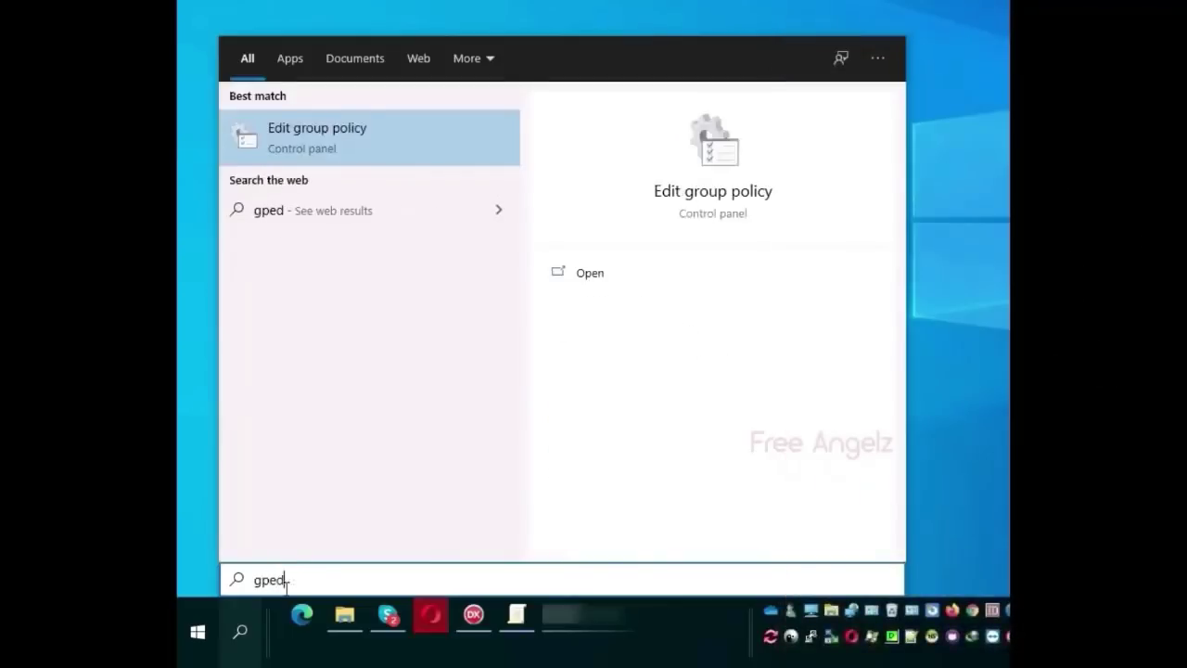
{"action": "type", "text": "it.msc"}
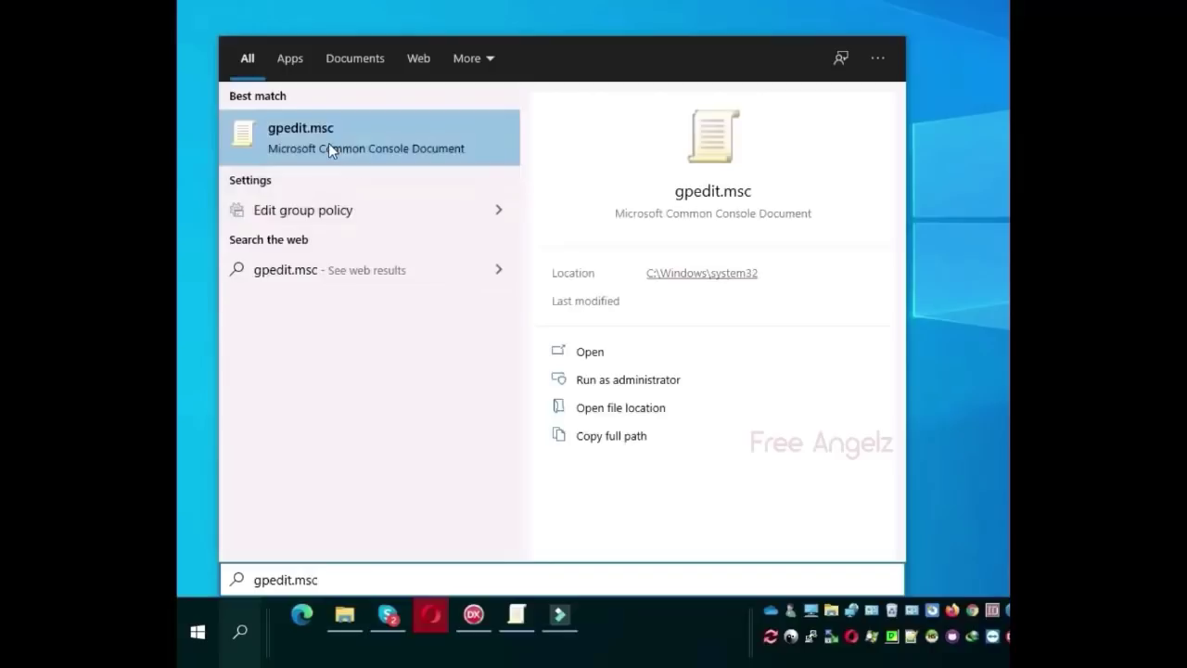
{"action": "left_click", "coordinate": [331, 150]}
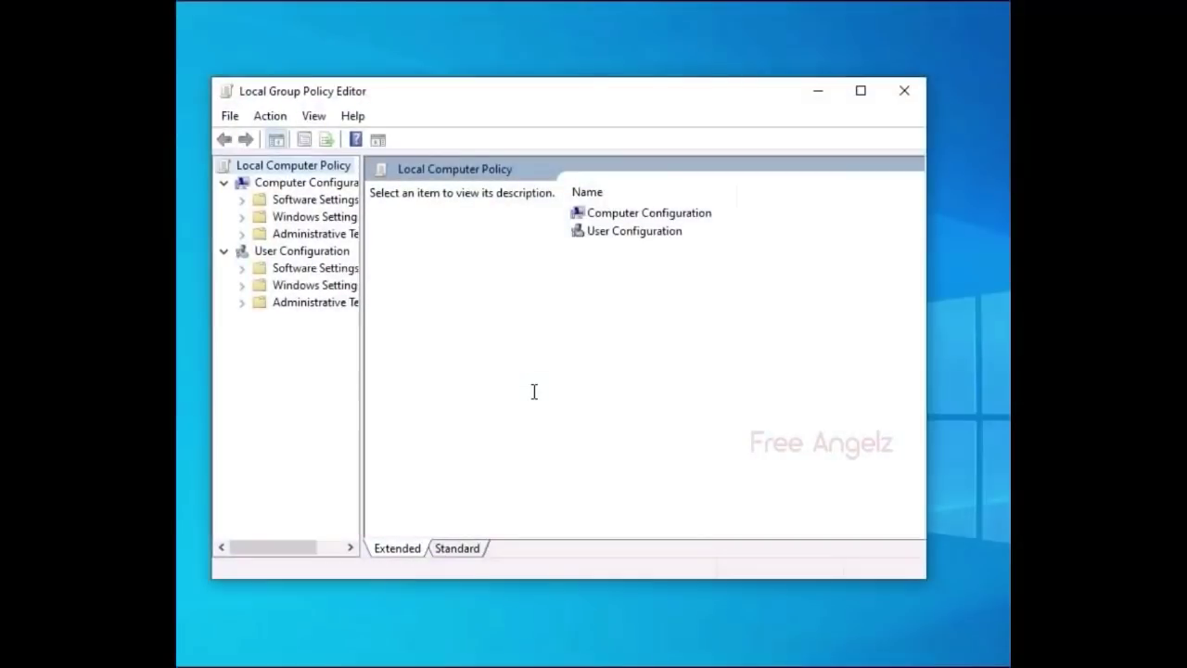
Navigate to Windows Components > Microsoft Defender Antivirus and open the Turn off Microsoft Defender Antivirus policy.
{"action": "left_click_drag", "start_coordinate": [360, 332], "coordinate": [507, 298]}
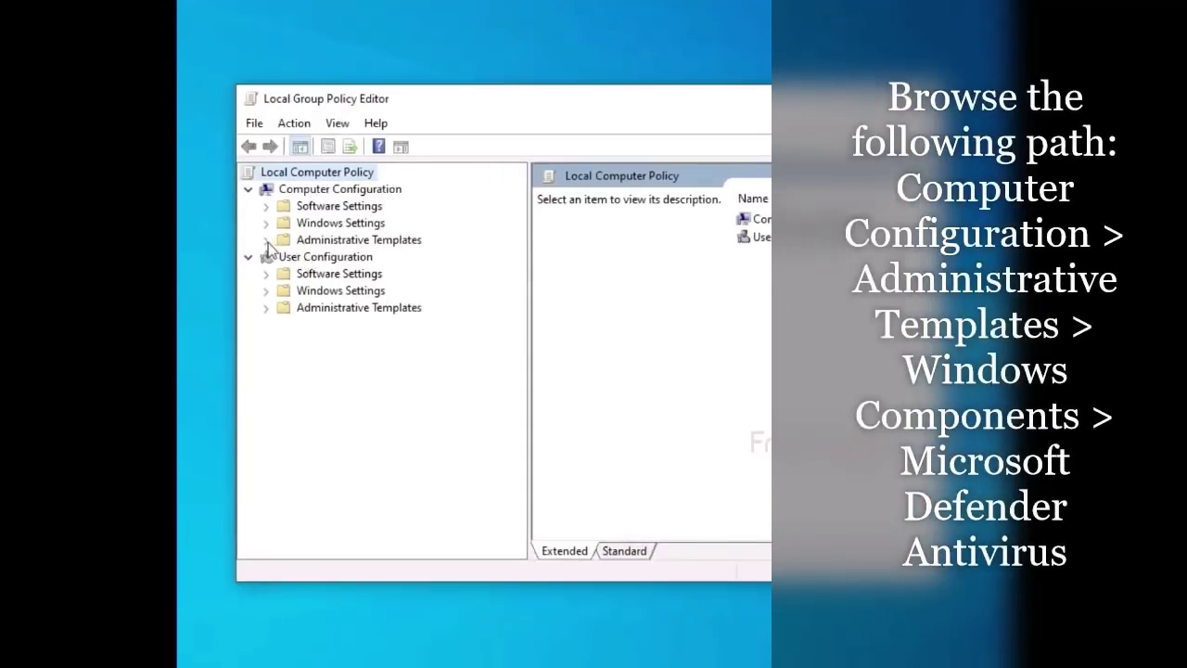
{"action": "left_click", "coordinate": [266, 240]}
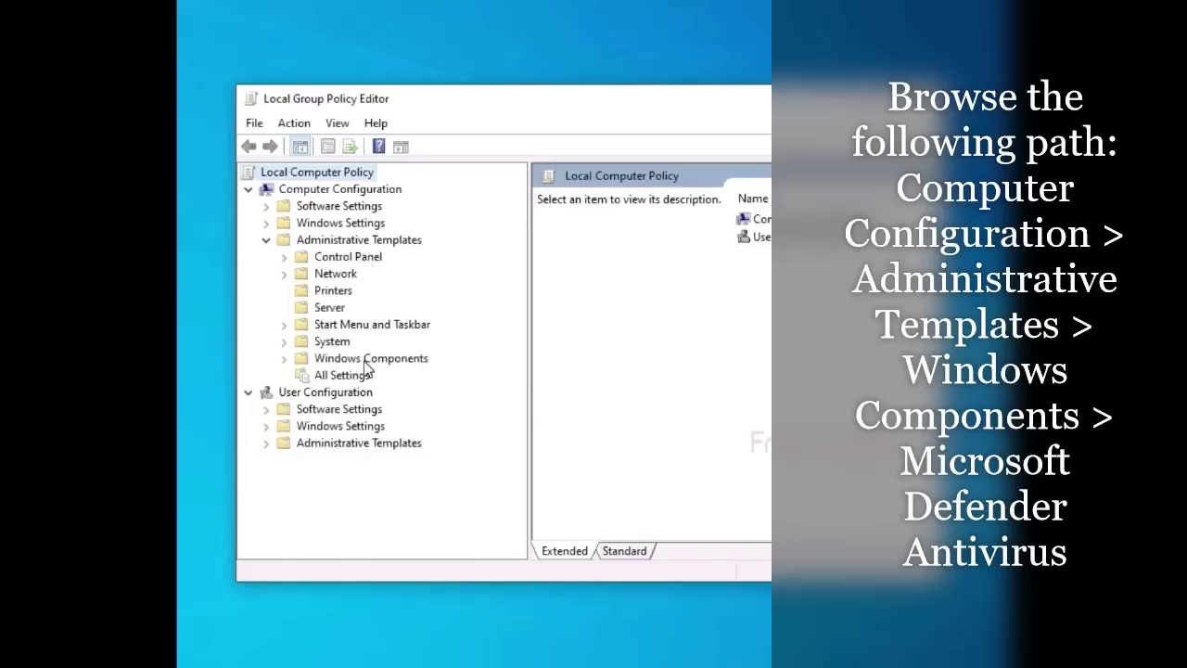
{"action": "left_click", "coordinate": [372, 191]}
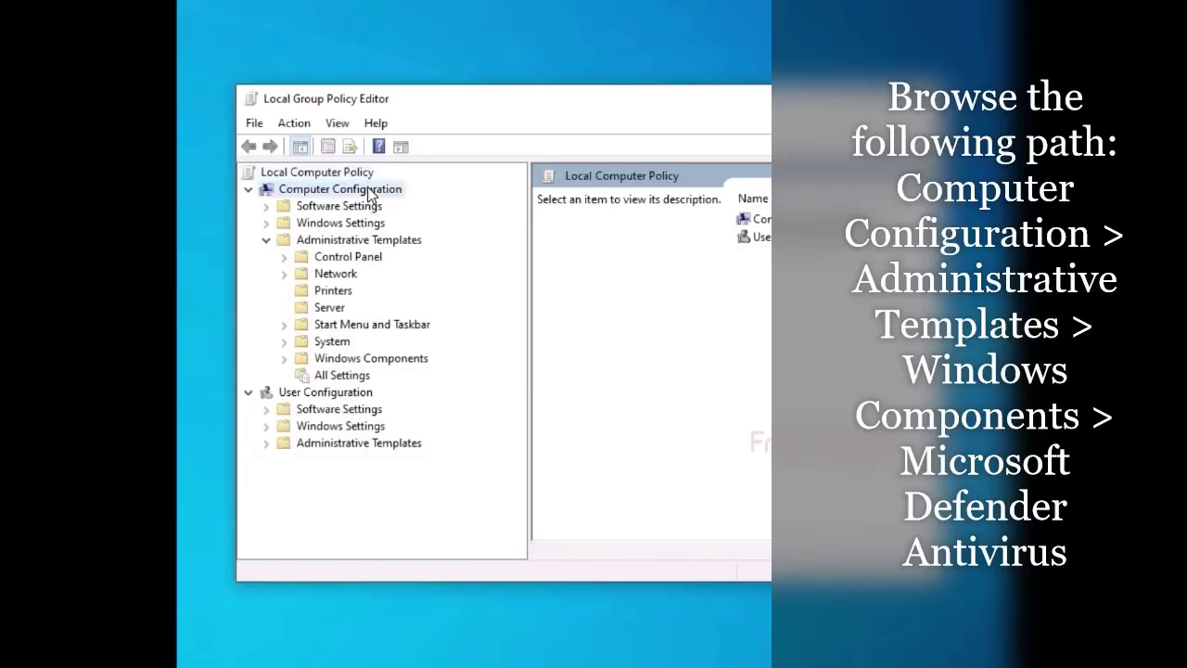
{"action": "left_click", "coordinate": [395, 364]}
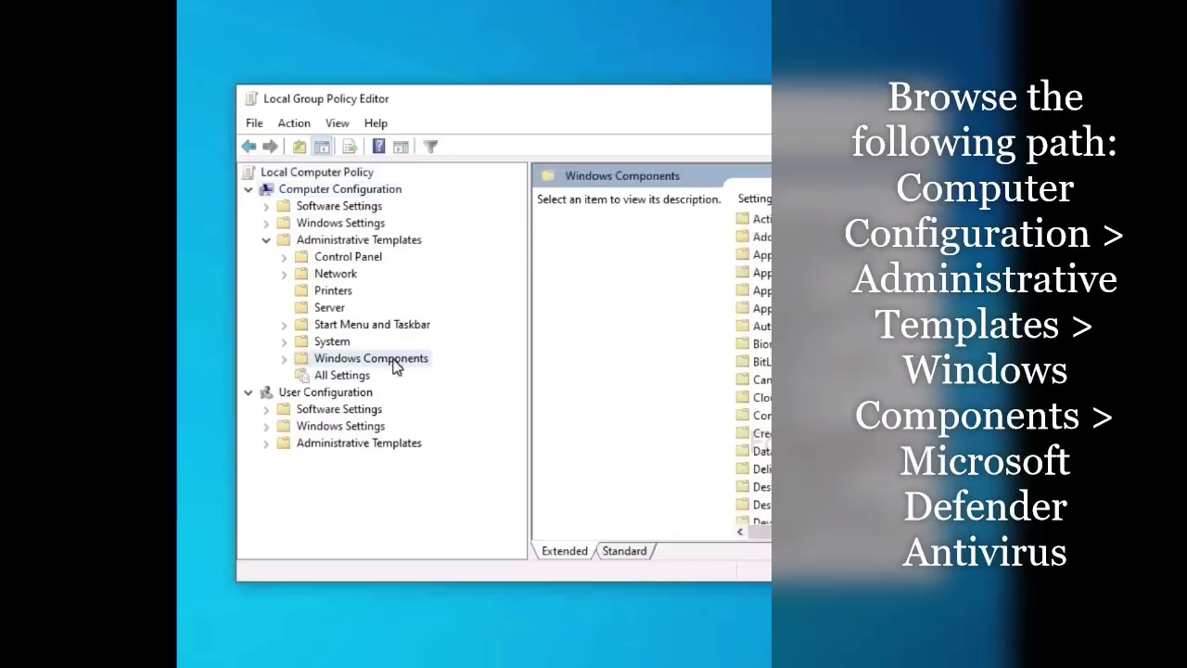
{"action": "double_click", "coordinate": [395, 364]}
{"action": "left_click_drag", "start_coordinate": [517, 206], "coordinate": [508, 323]}
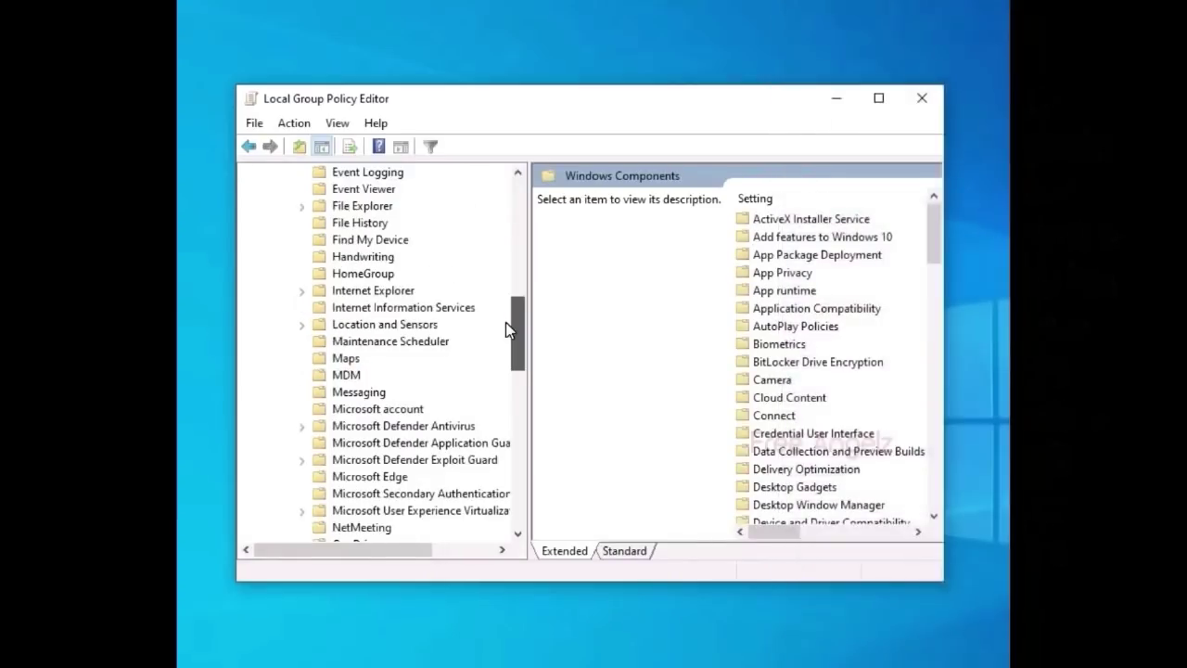
{"action": "left_click", "coordinate": [435, 429]}
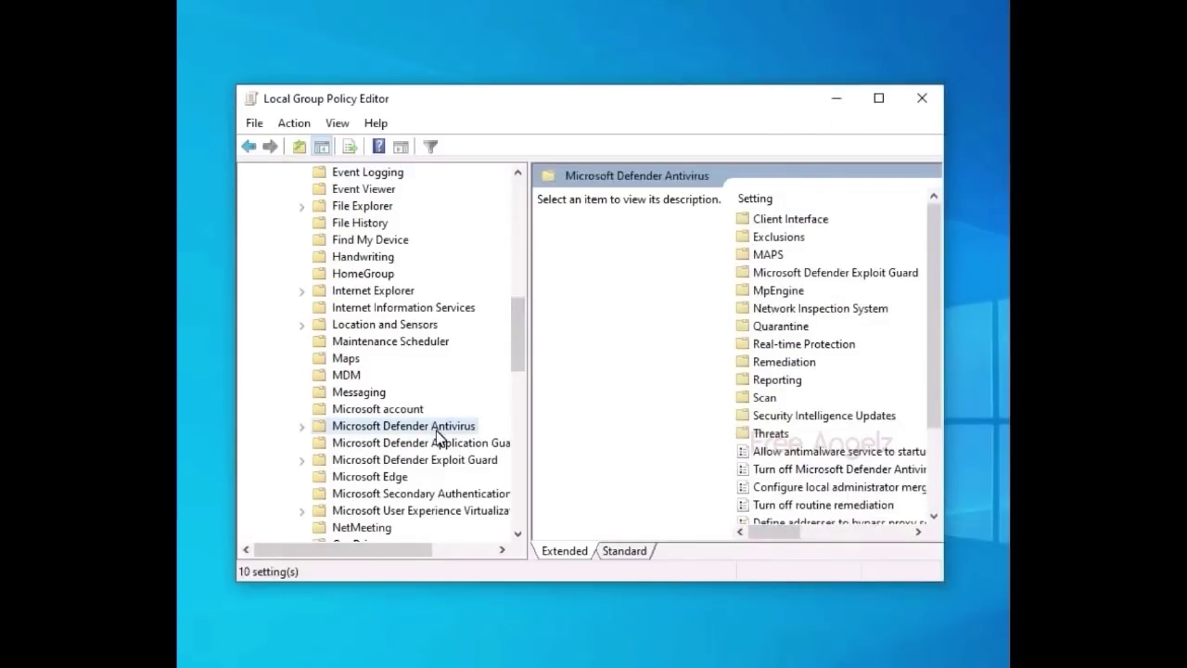
{"action": "double_click", "coordinate": [437, 430]}
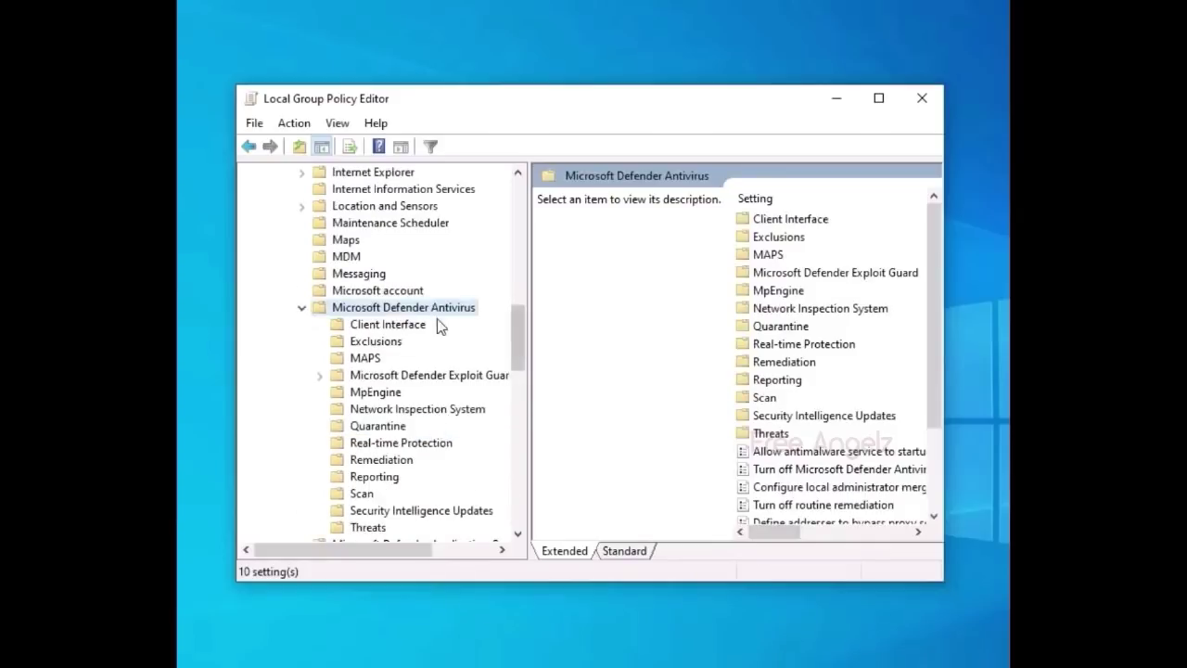
{"action": "left_click_drag", "start_coordinate": [940, 329], "coordinate": [939, 410]}
{"action": "double_click", "coordinate": [816, 362]}
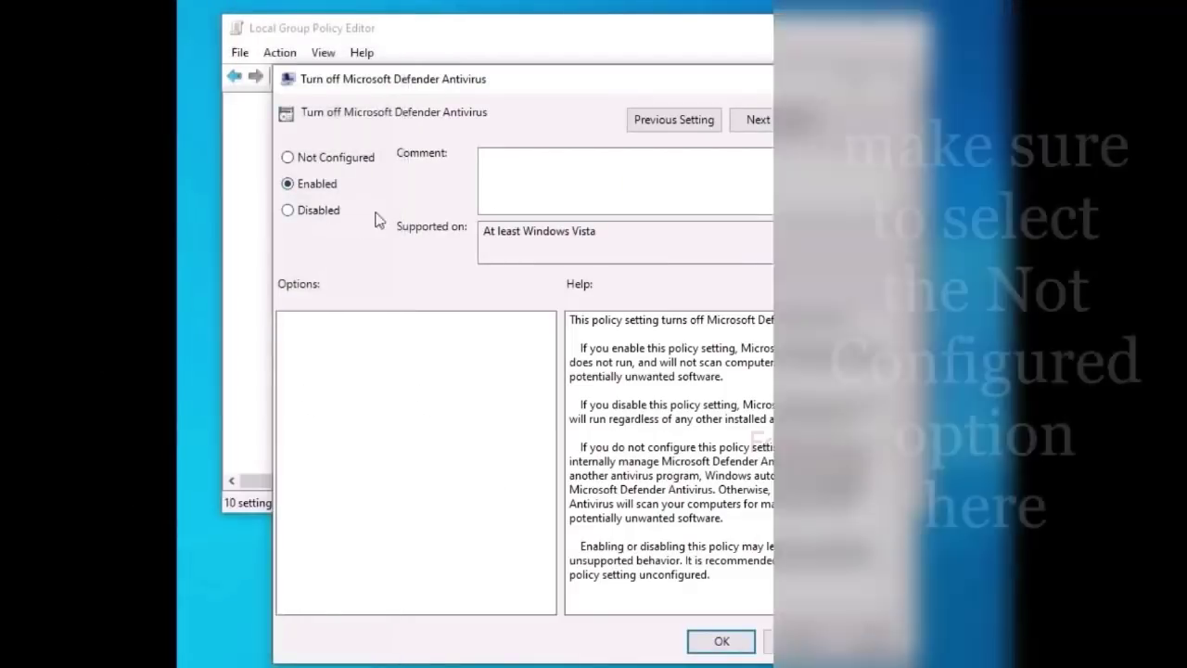
Set Turn off Microsoft Defender Antivirus to Not Configured, save it, and close the editor.
{"action": "left_click", "coordinate": [288, 160]}
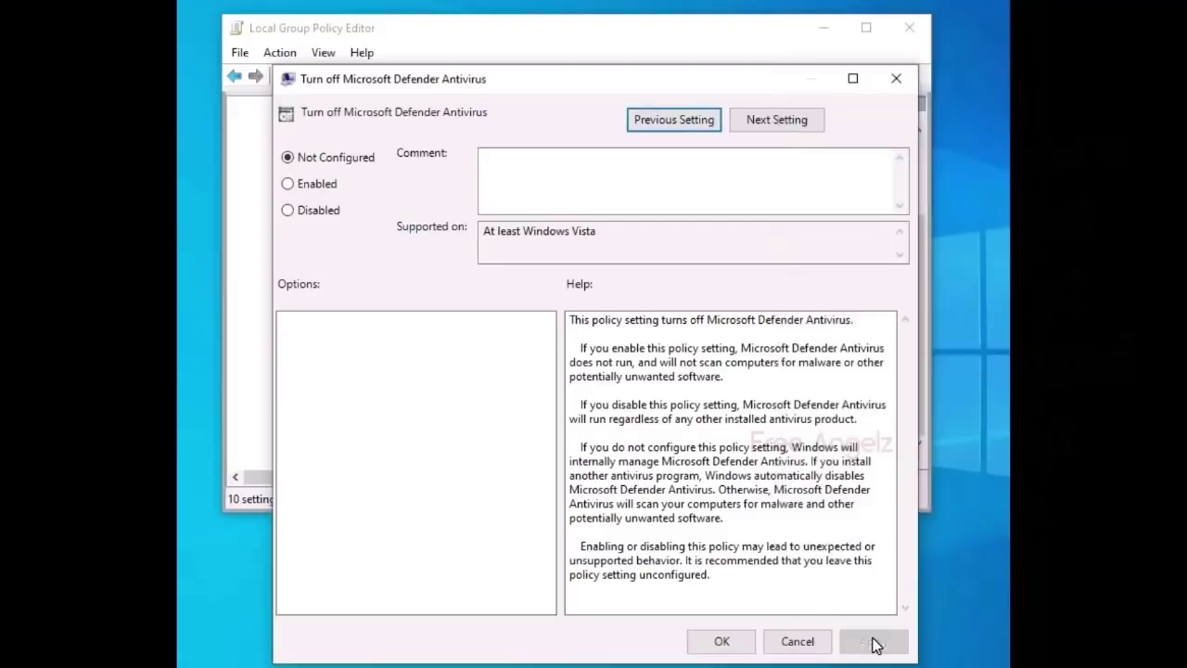
{"action": "left_click", "coordinate": [725, 647]}
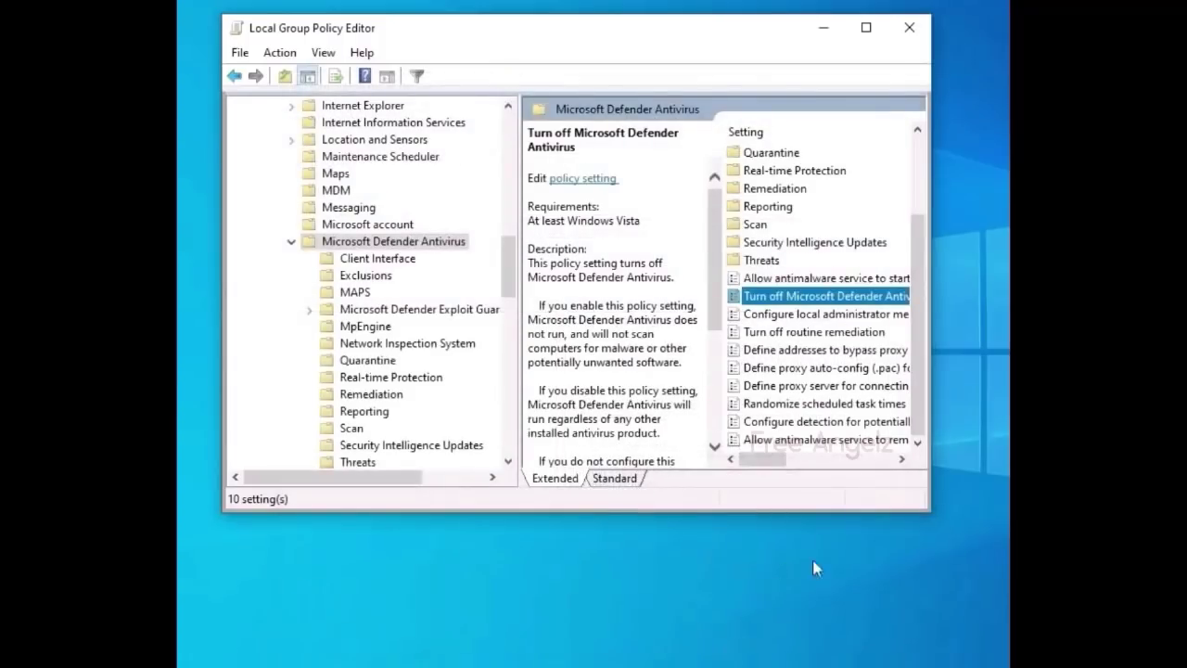
{"action": "left_click", "coordinate": [913, 34]}
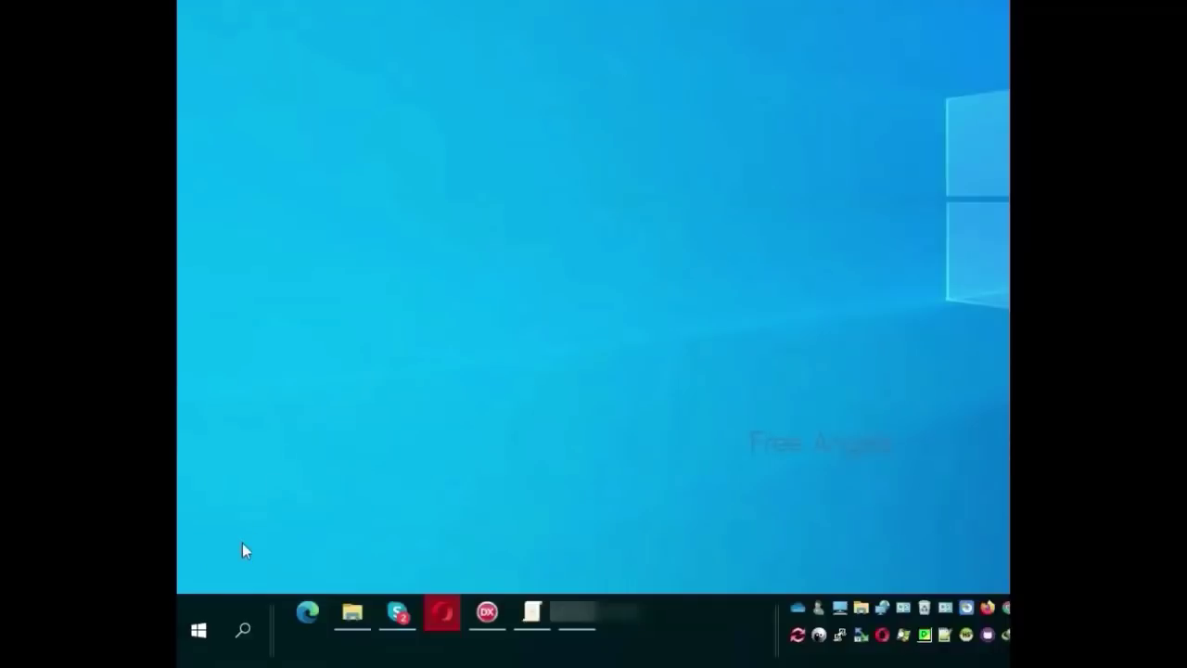
Go from Start through Settings > Update & Security > Windows Security to Virus & threat protection.
{"action": "left_click", "coordinate": [199, 631]}
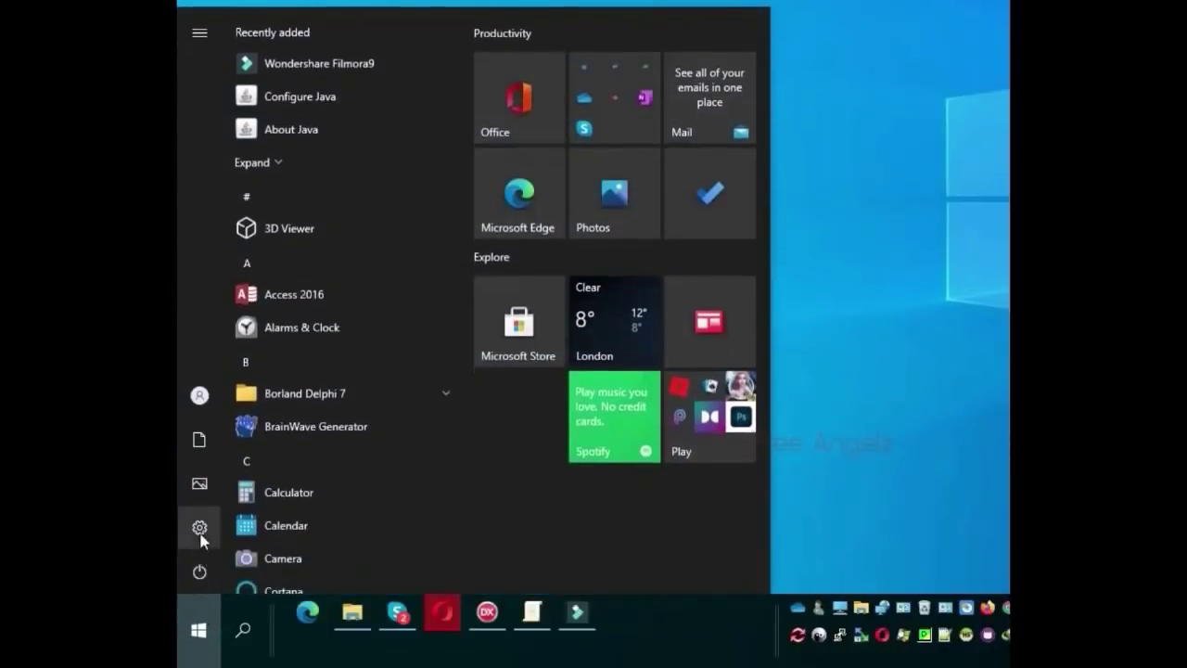
{"action": "mouse_move", "coordinate": [196, 528]}
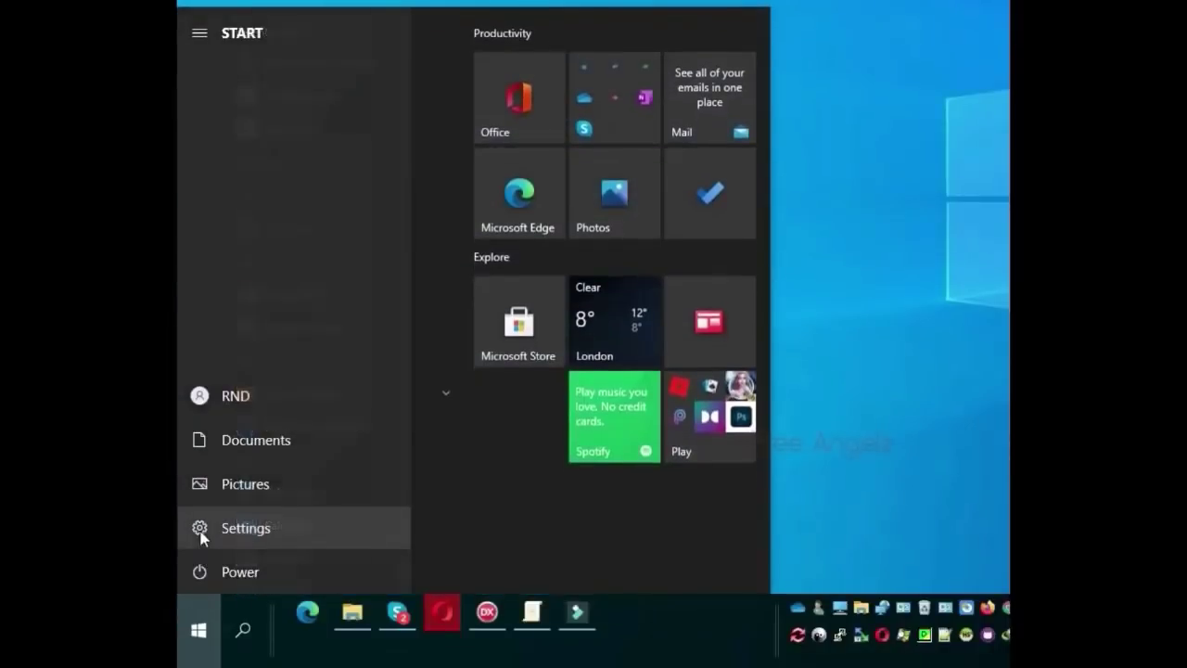
{"action": "left_click", "coordinate": [252, 528]}
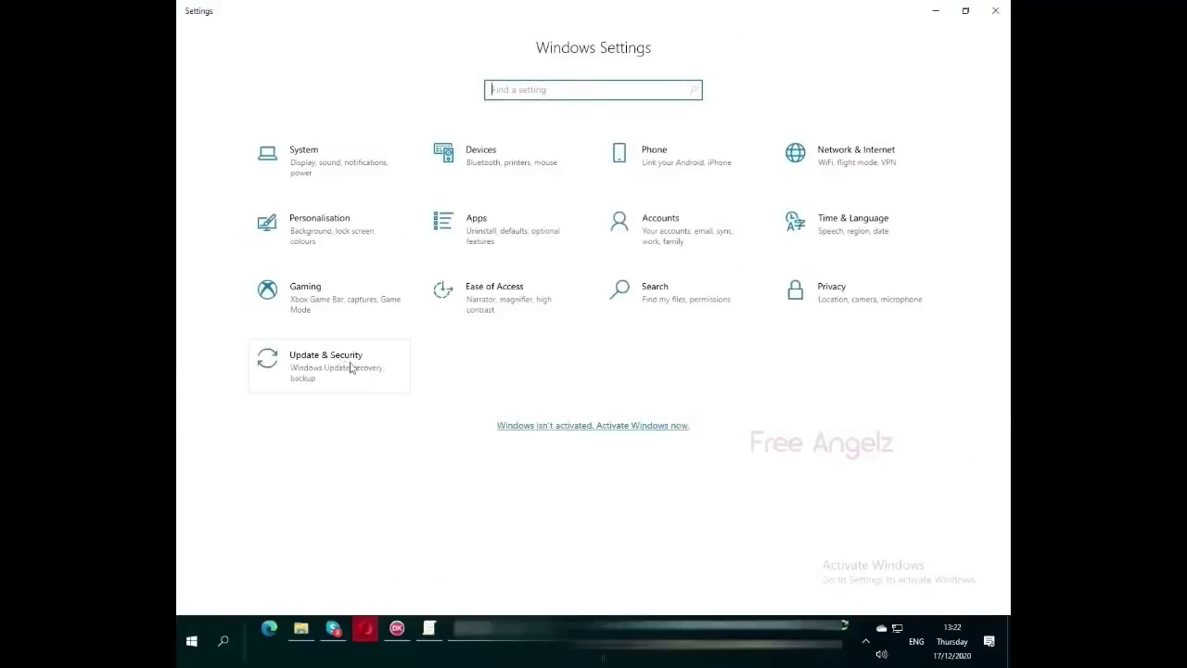
{"action": "left_click", "coordinate": [352, 369]}
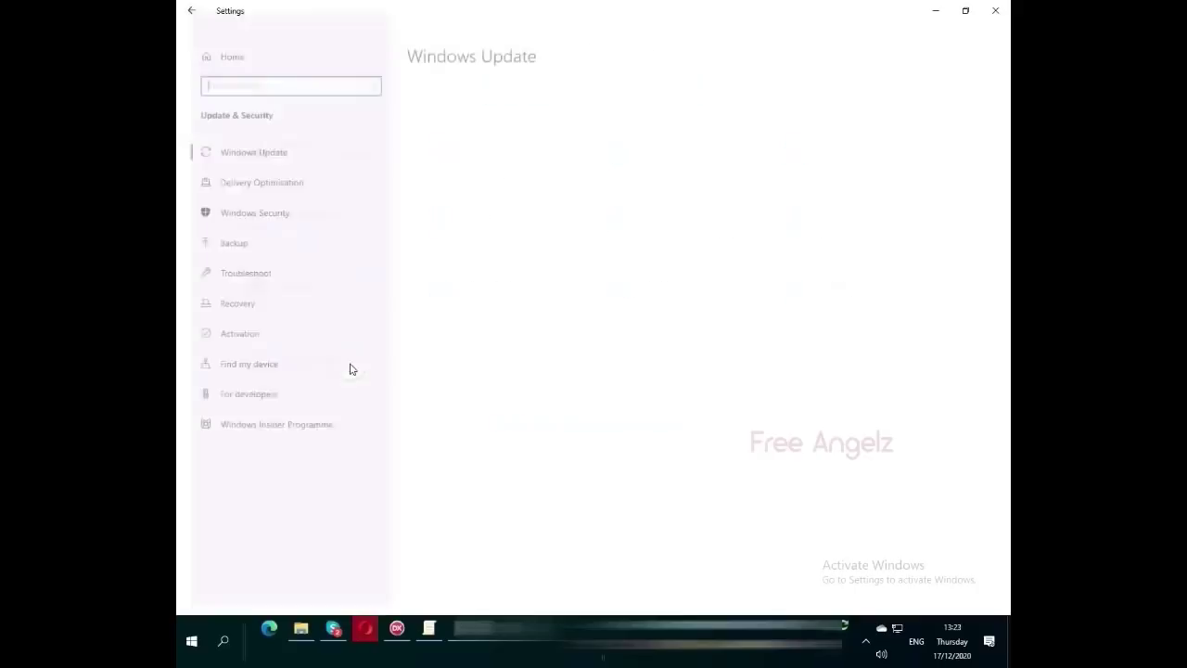
{"action": "left_click", "coordinate": [262, 217]}
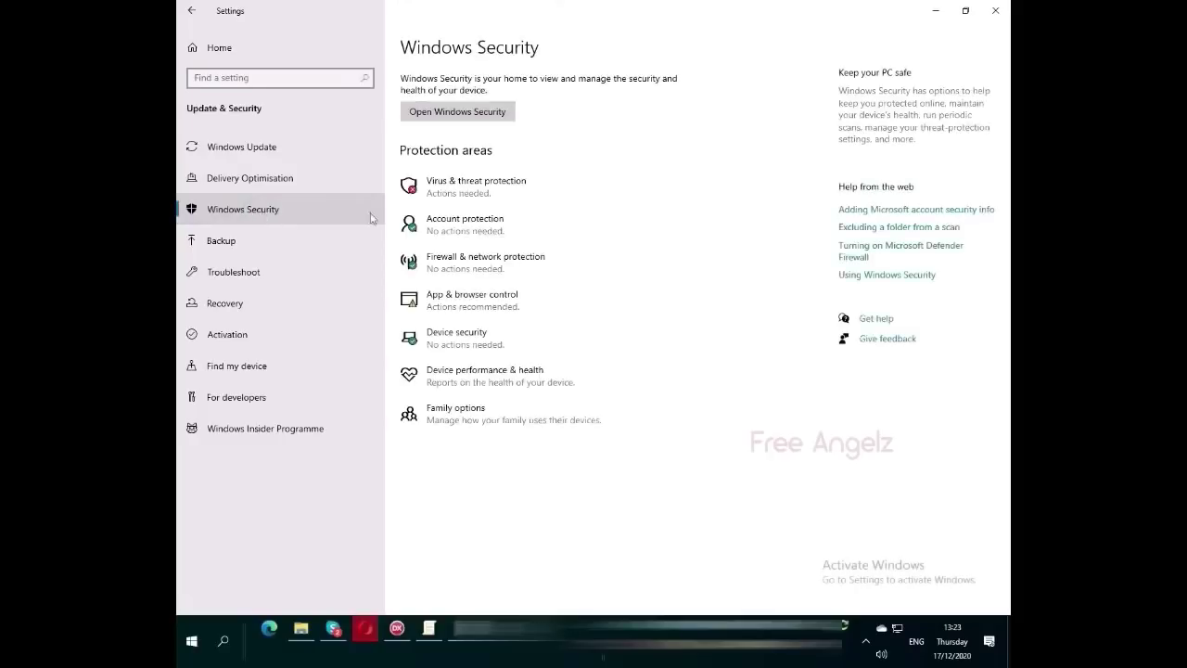
{"action": "left_click", "coordinate": [479, 187]}
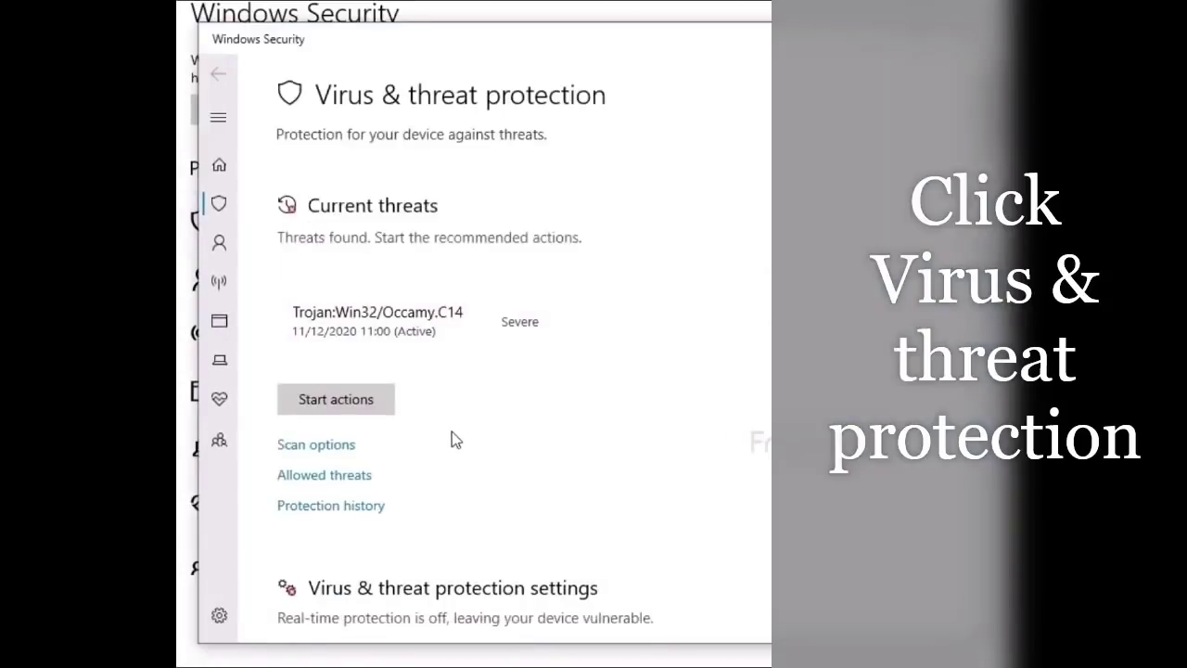
Turn real-time protection back on, then switch Tamper Protection on under Manage settings.
{"action": "scroll", "coordinate": [450, 442], "scroll_direction": "down", "scroll_amount": 4}
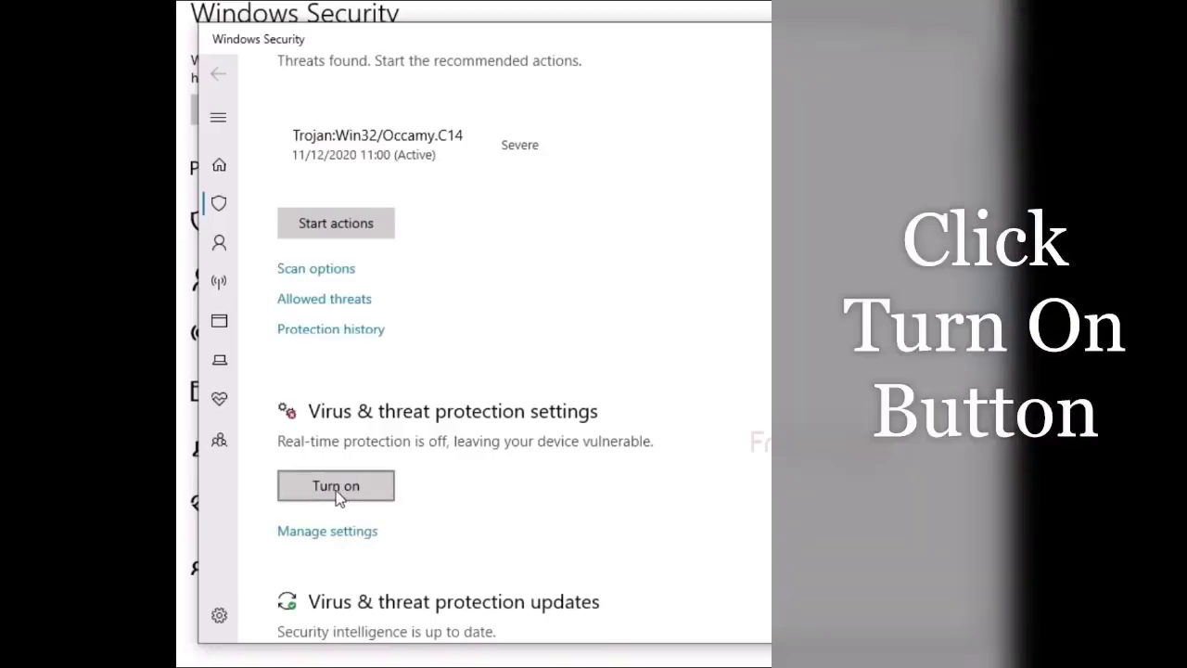
{"action": "left_click", "coordinate": [321, 490]}
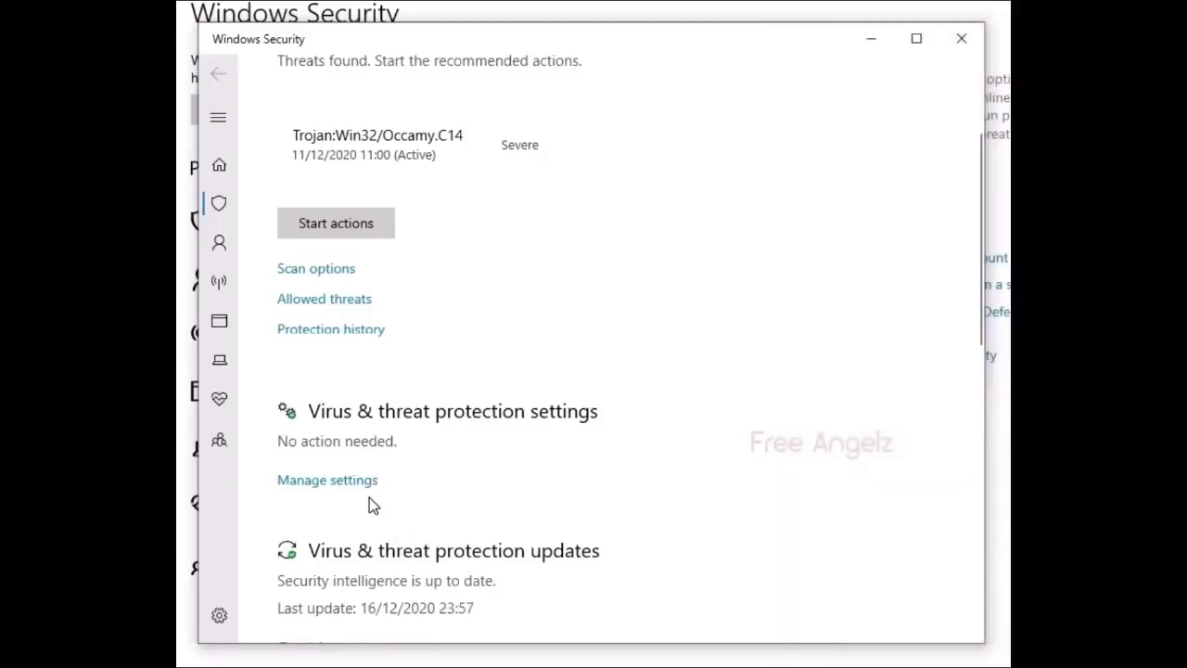
{"action": "left_click", "coordinate": [360, 494]}
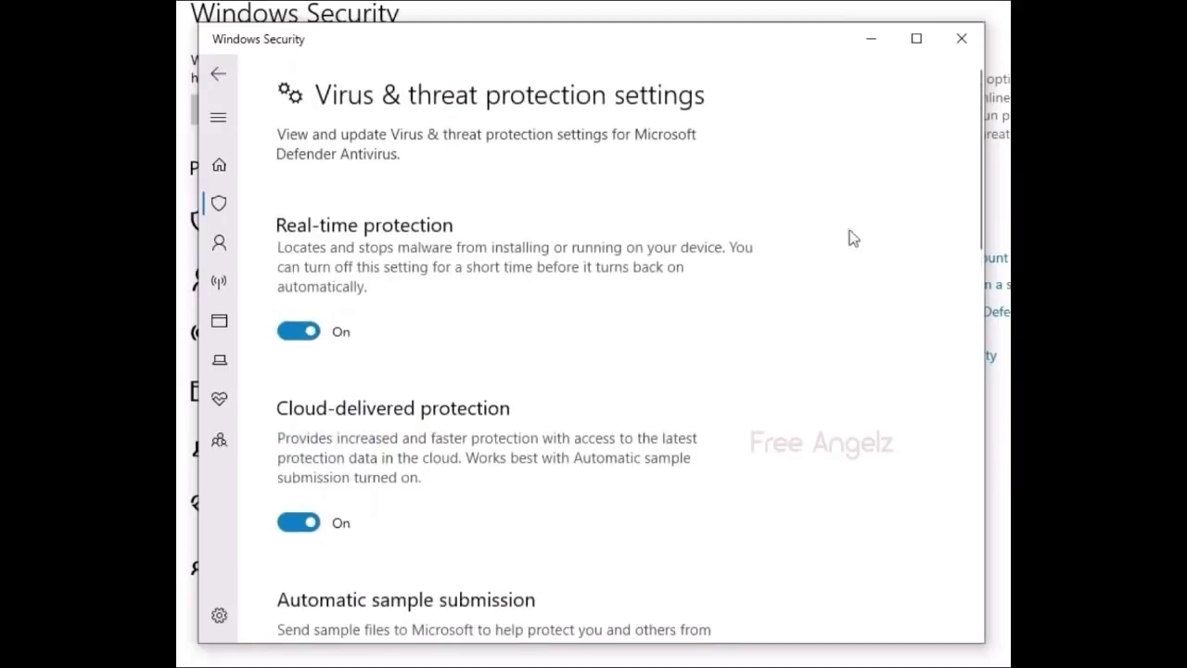
{"action": "scroll", "coordinate": [612, 430], "scroll_direction": "down", "scroll_amount": 10}
{"action": "left_click", "coordinate": [300, 217]}
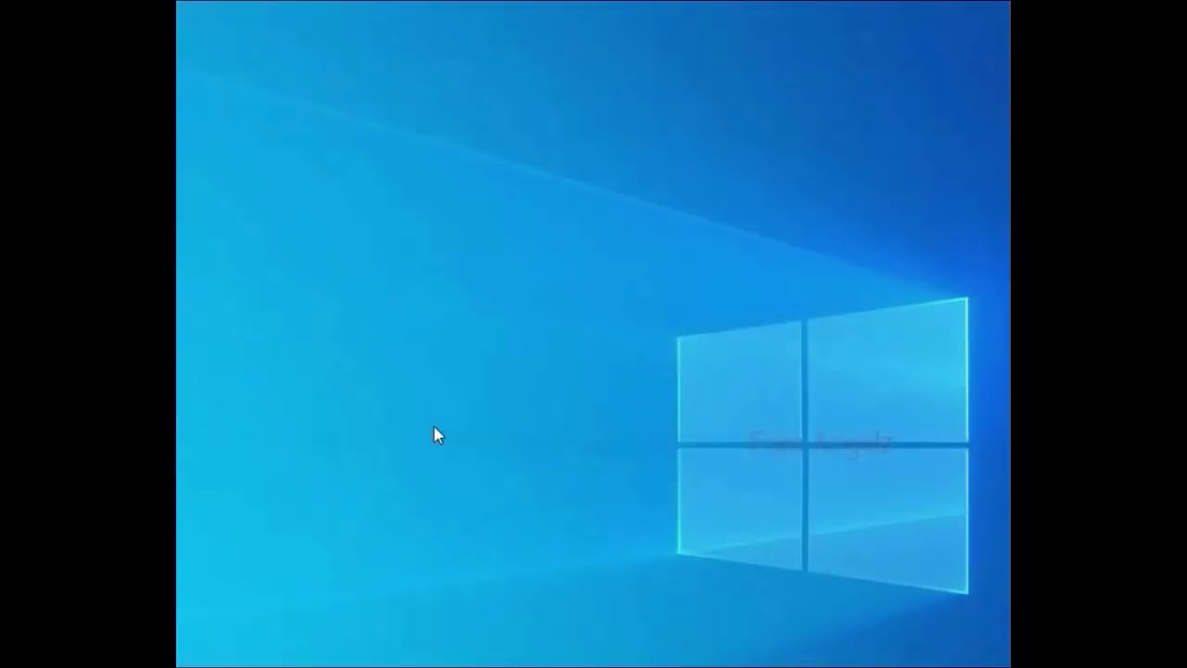
{"action": "left_click", "coordinate": [435, 431]}
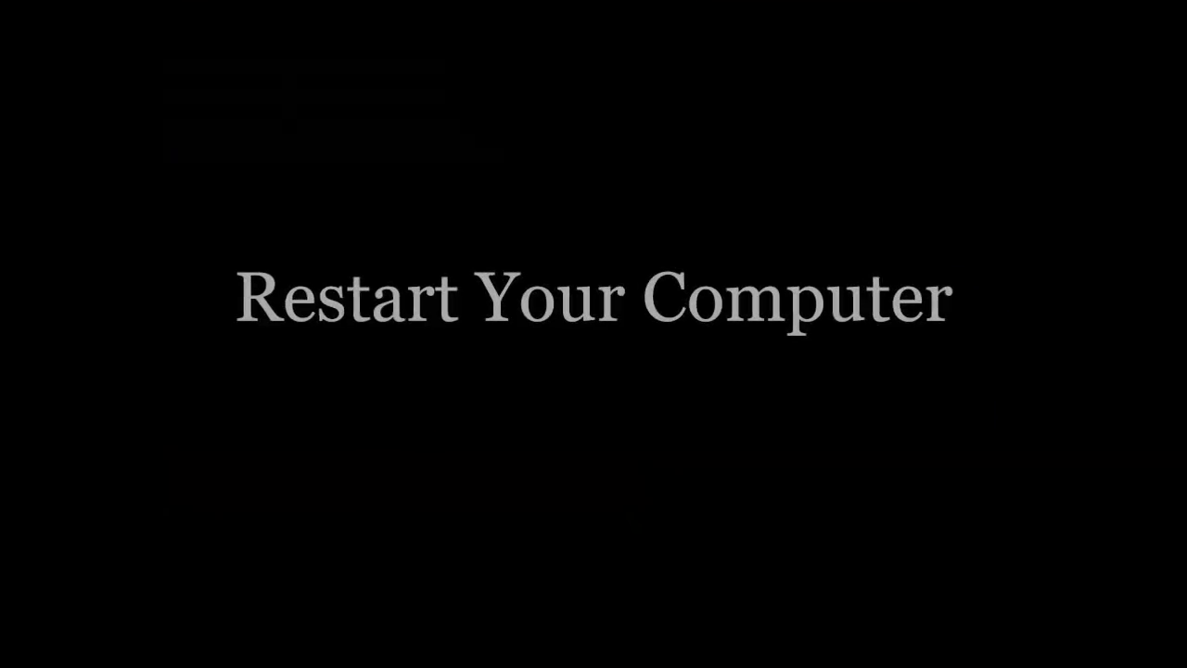